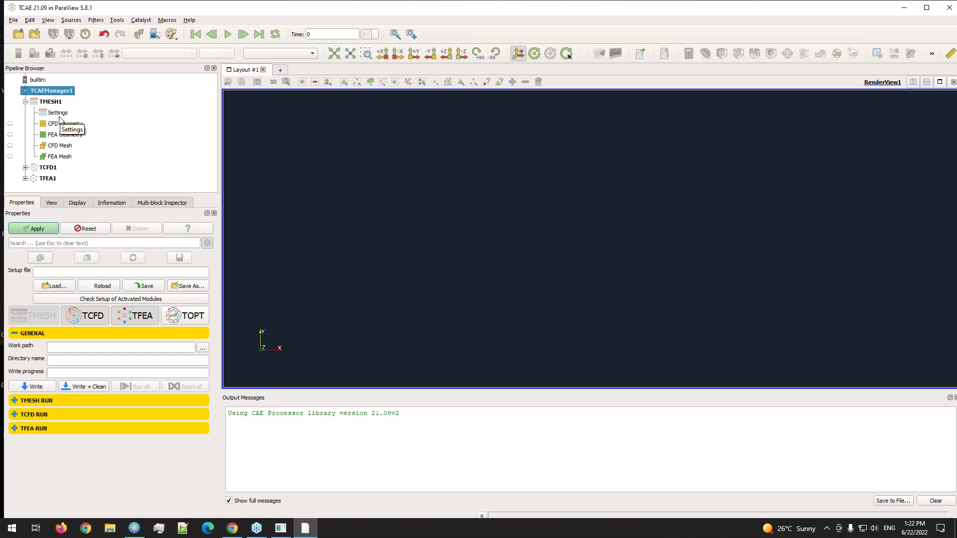
Step: Examine the properties of TMESH1, its sub-items such as FEA Geometry, and TFEA1, returning to TCAEManager1
click(50, 101)
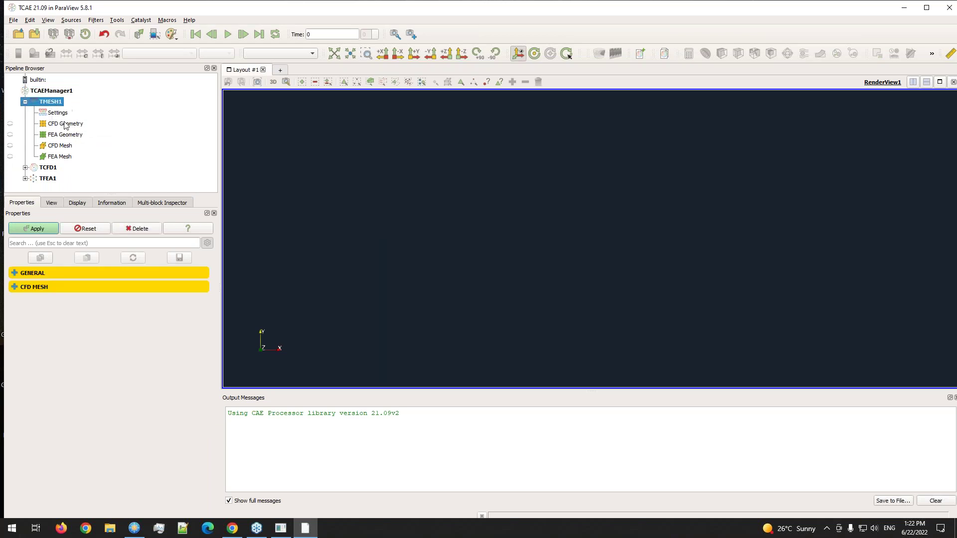
click(57, 92)
click(48, 178)
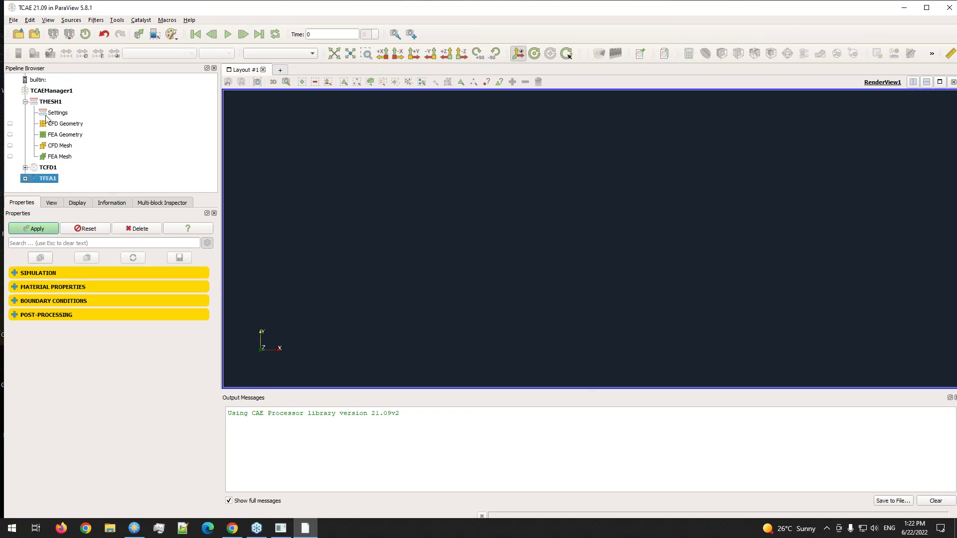
click(50, 114)
click(52, 156)
click(55, 135)
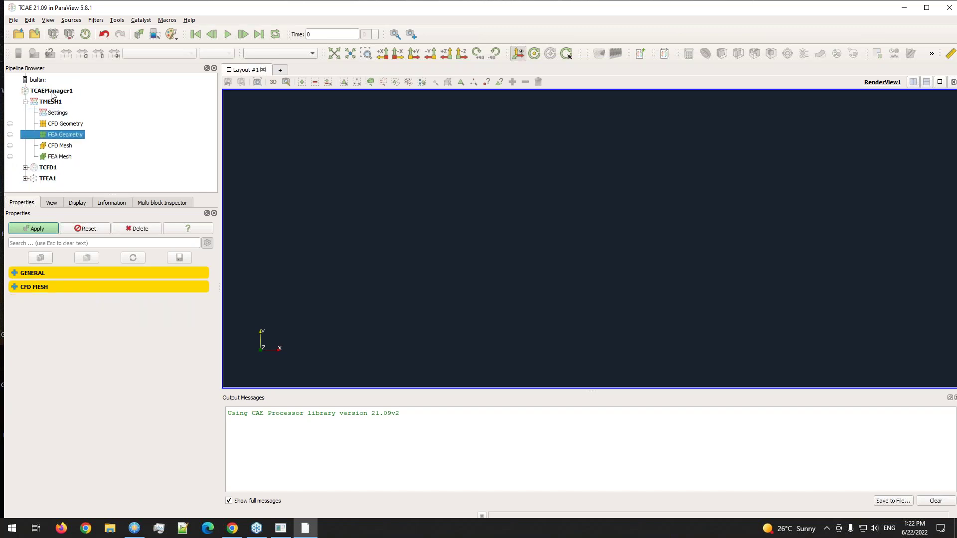
click(53, 92)
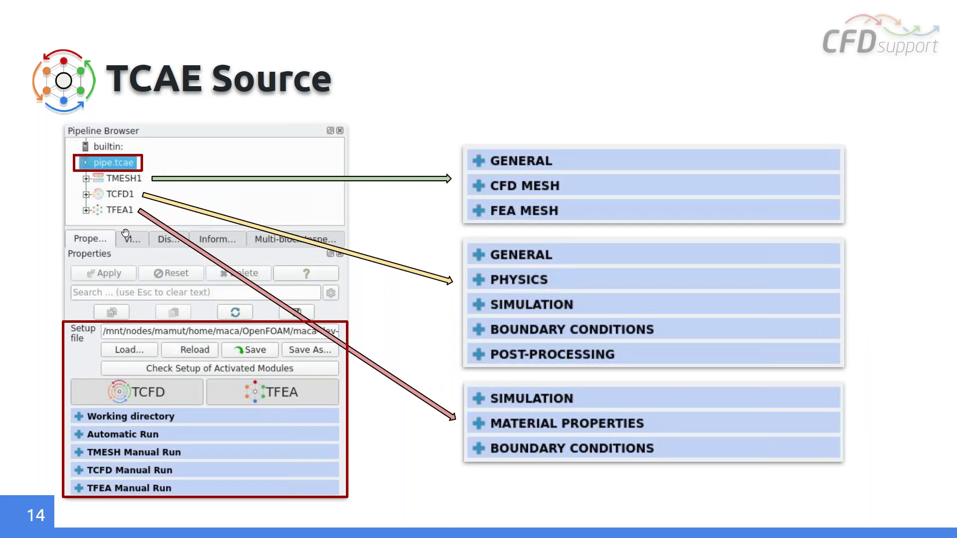
Step: Switch back from the slides to TCAE and activate the TOPT module in TCAEManager1
key(alt+Tab)
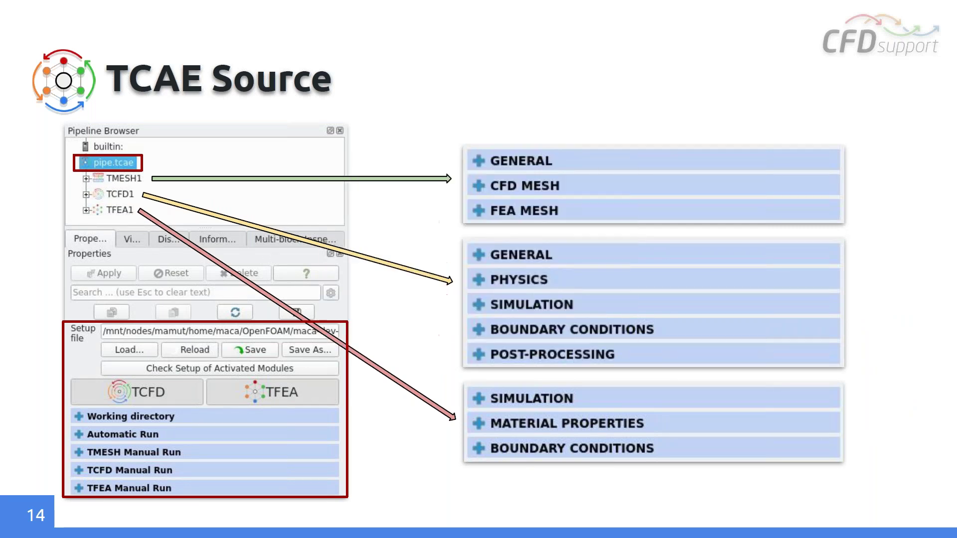
key(alt+Tab)
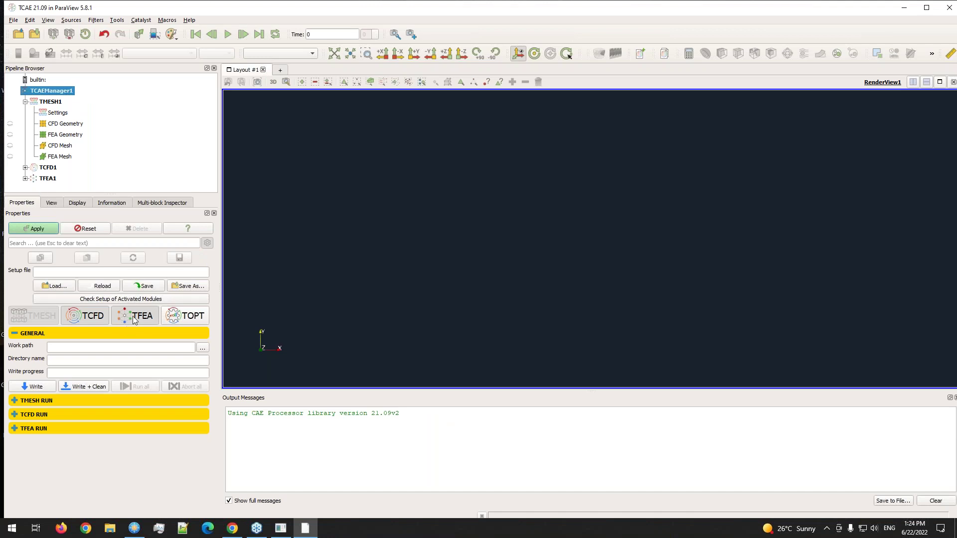
click(185, 315)
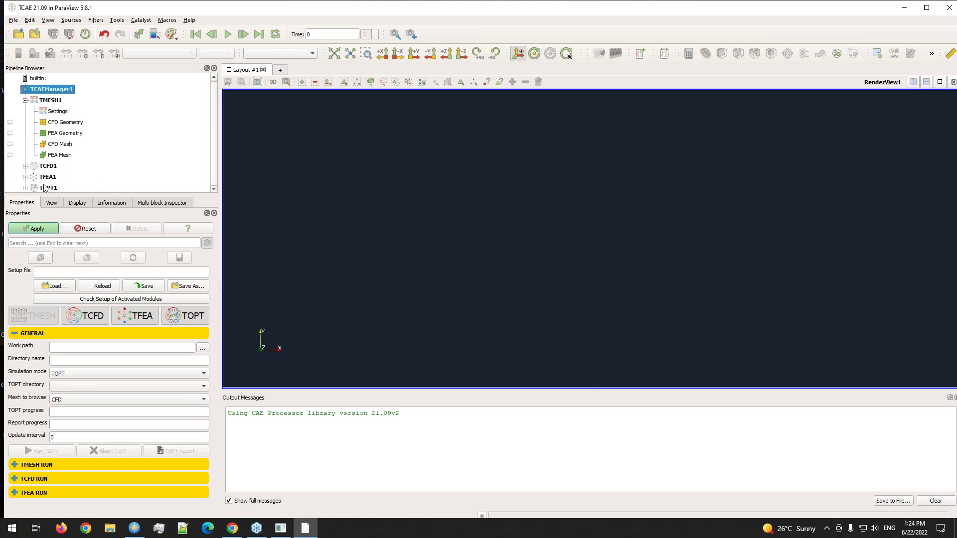
Step: Inspect TCFD1's Physics and Simulation groups and TFEA1's Material Properties and Boundary Conditions
click(48, 166)
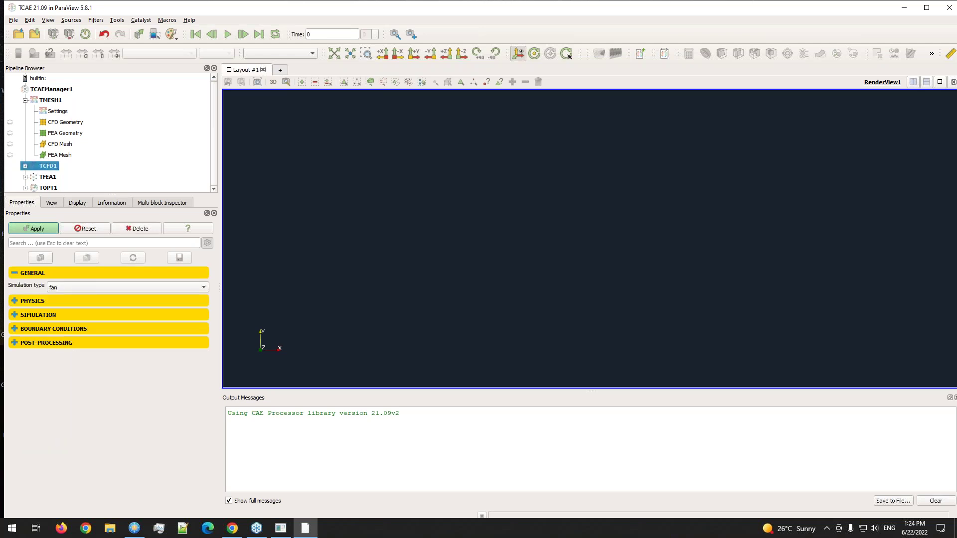
click(42, 302)
click(50, 387)
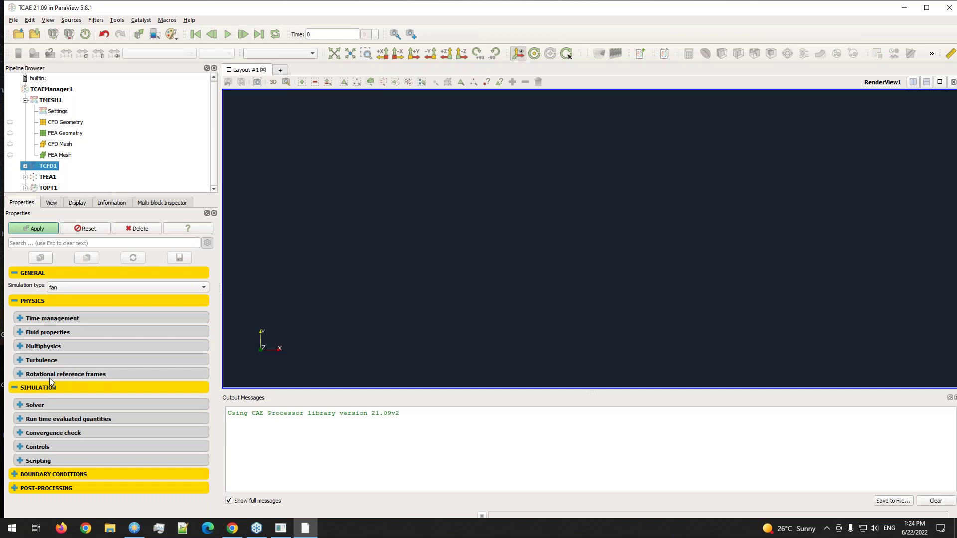
click(48, 178)
click(52, 287)
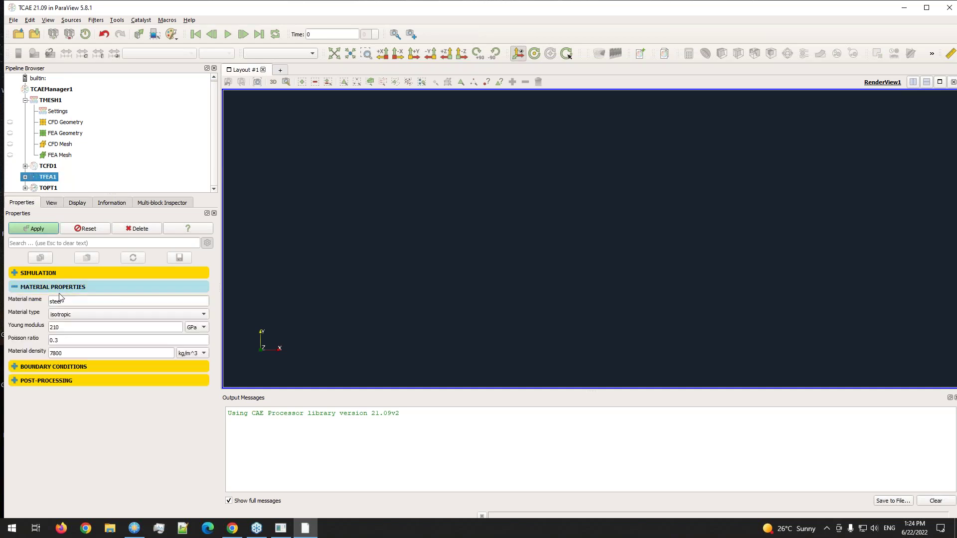
click(50, 367)
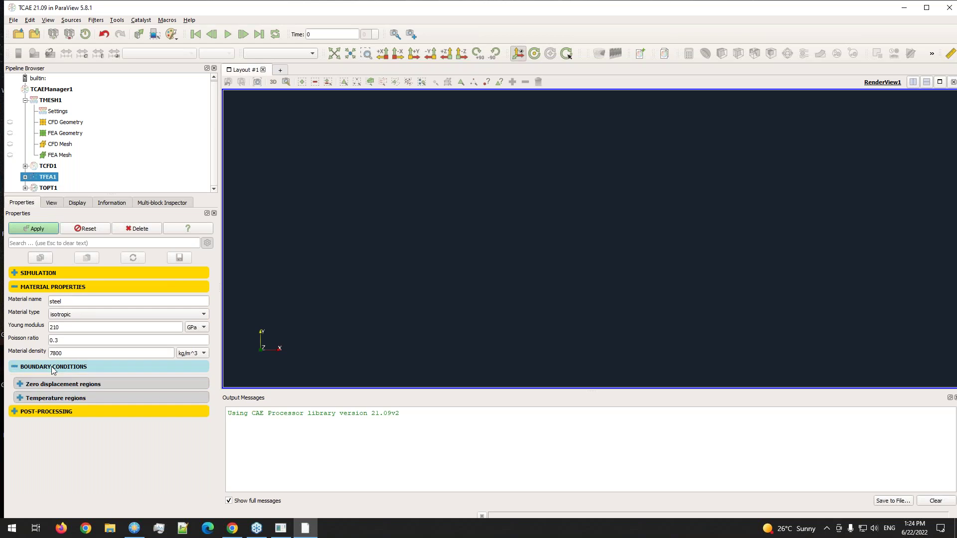
Step: Review the TOPT1 settings and the available operation modes
click(48, 187)
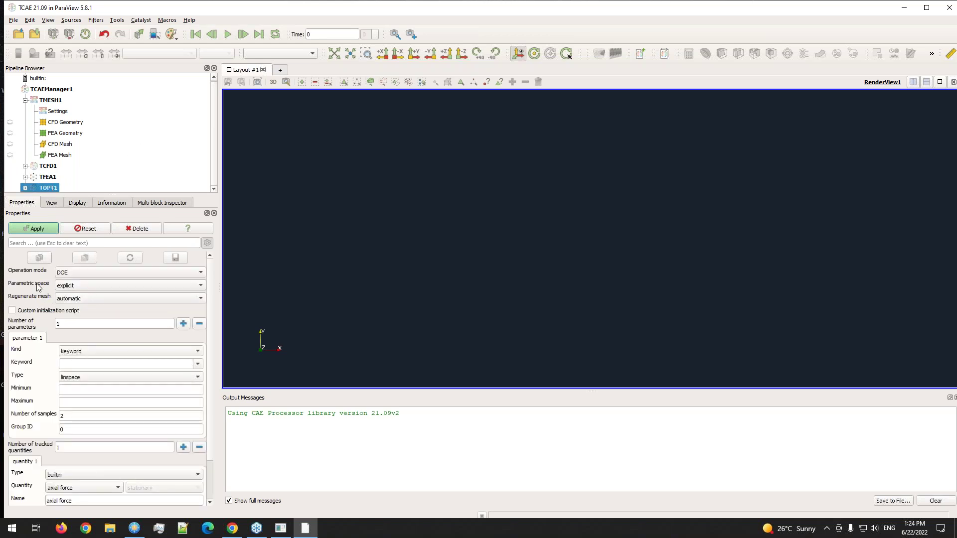
click(101, 271)
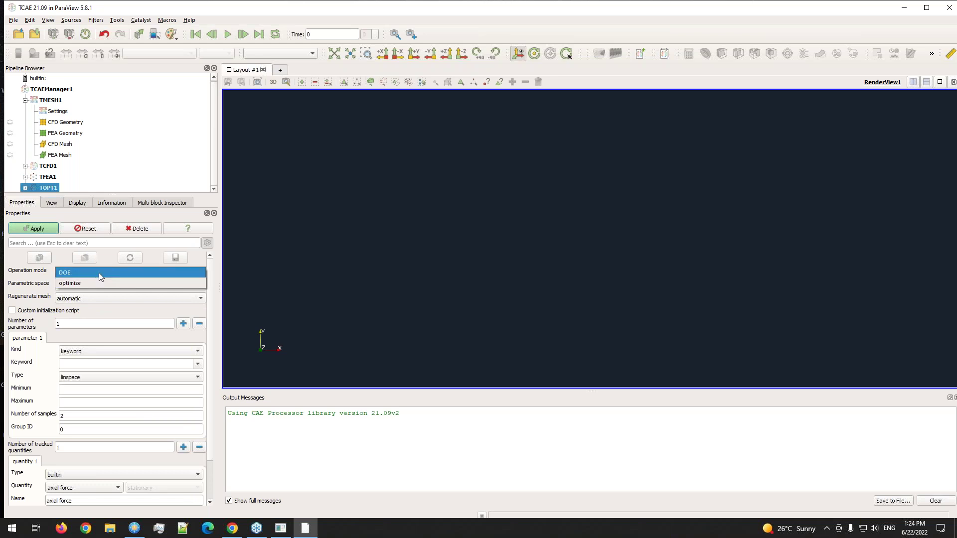
click(18, 263)
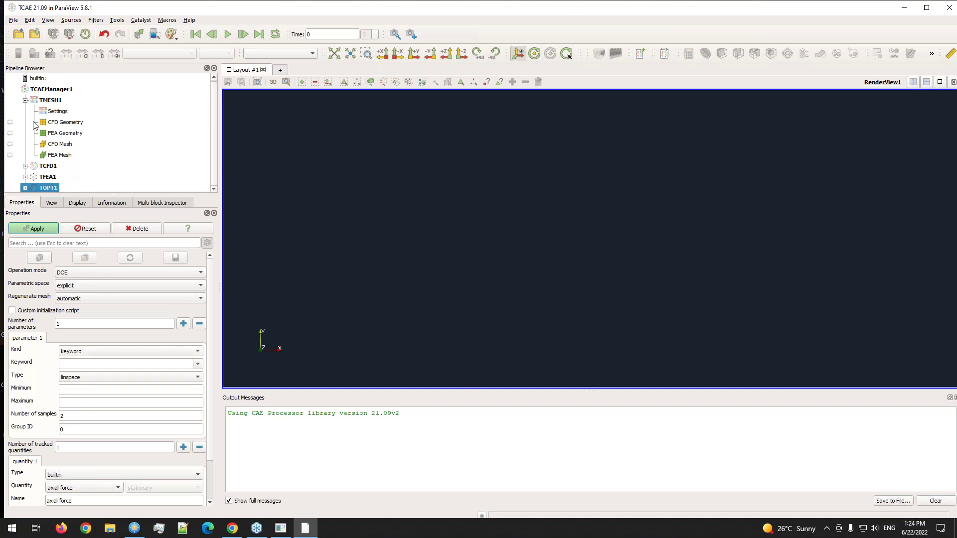
Step: Deactivate the TOPT, TFEA and TCFD modules in TCAEManager1
click(56, 90)
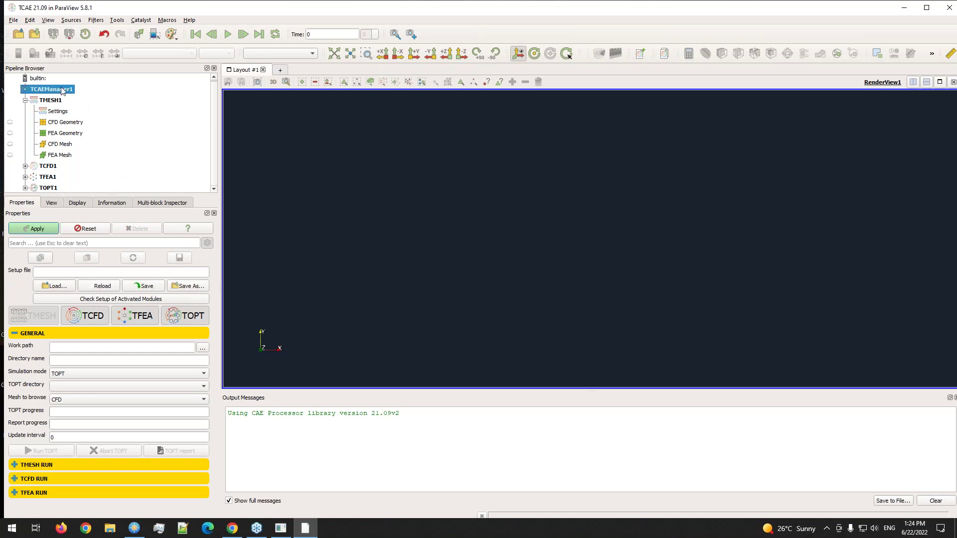
click(186, 319)
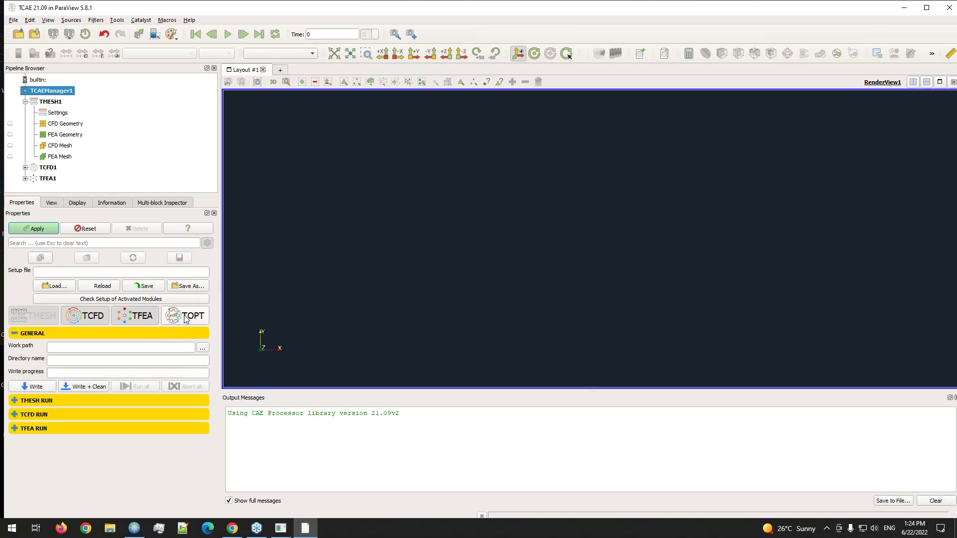
click(140, 317)
click(102, 316)
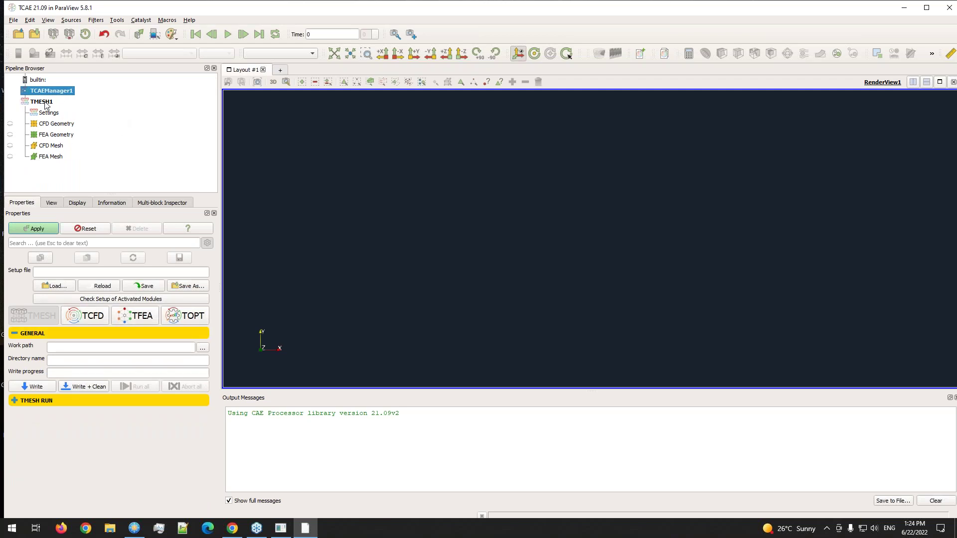
Step: Hide the advanced properties of TMESH1 and expand its General and CFD Mesh groups
click(44, 101)
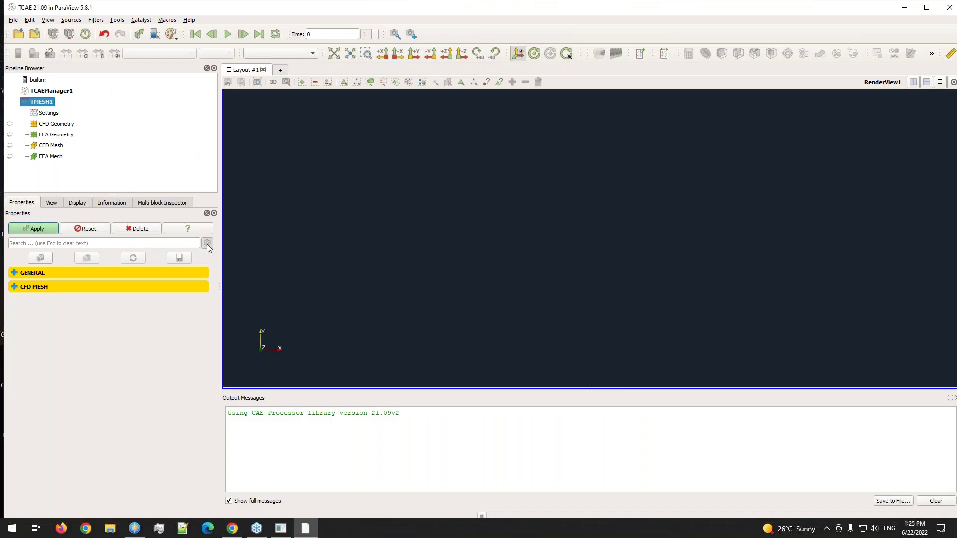
click(207, 243)
click(71, 287)
click(70, 273)
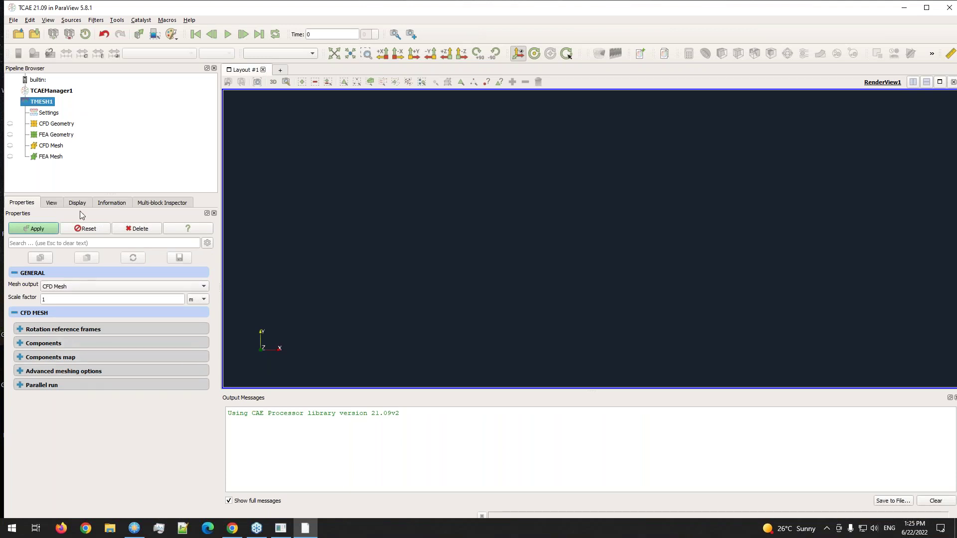
Step: Review the Rotation reference frames and Components settings in the CFD Mesh group
click(56, 330)
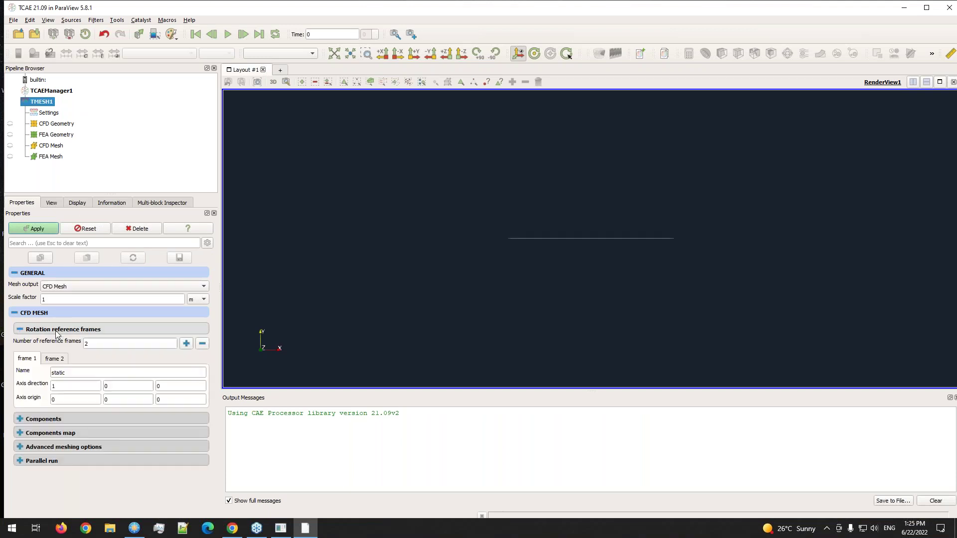
click(47, 330)
click(52, 344)
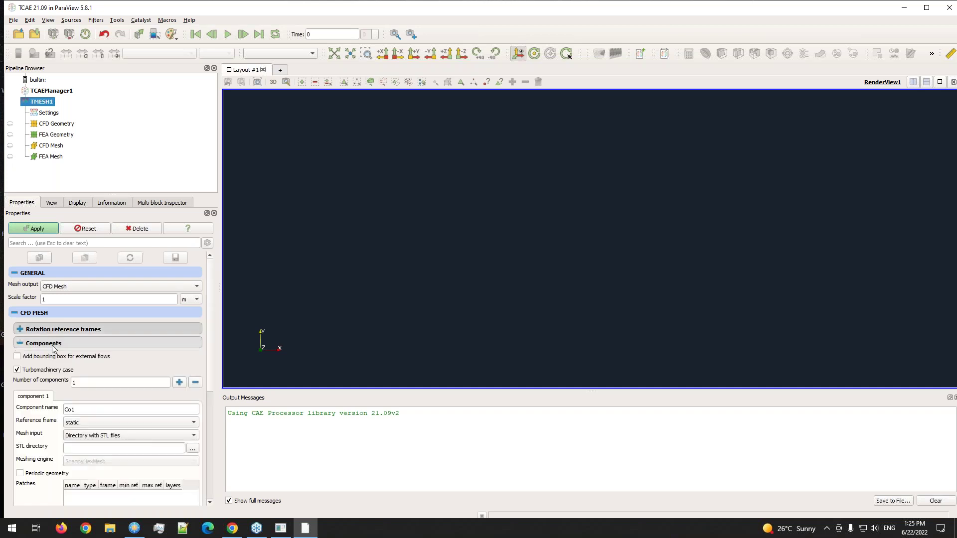
scroll(82, 386, down, 3)
scroll(82, 386, up, 3)
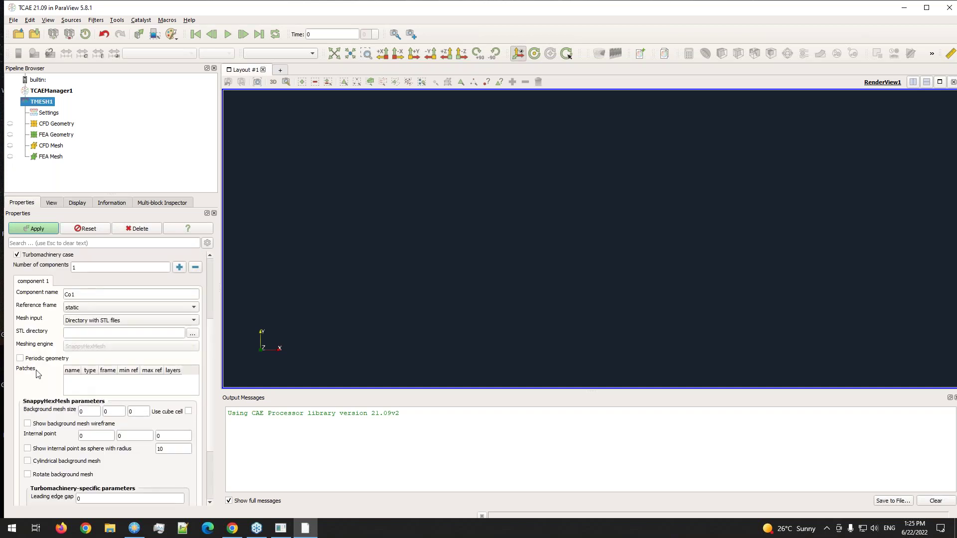
scroll(39, 372, up, 2)
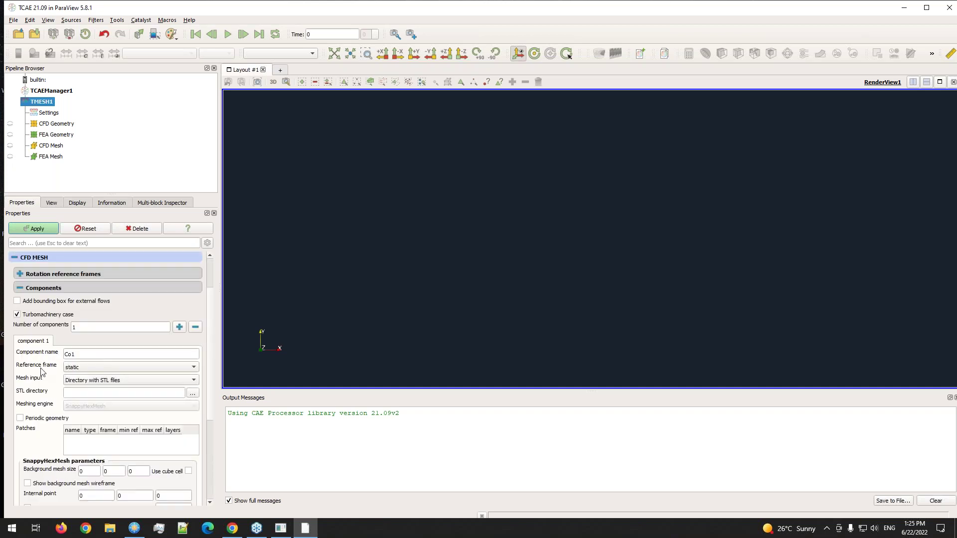
Step: Show TMESH1's advanced properties and read the explanation of the gap refinement option among the SnappyHexMesh parameters
click(207, 245)
scroll(125, 334, down, 5)
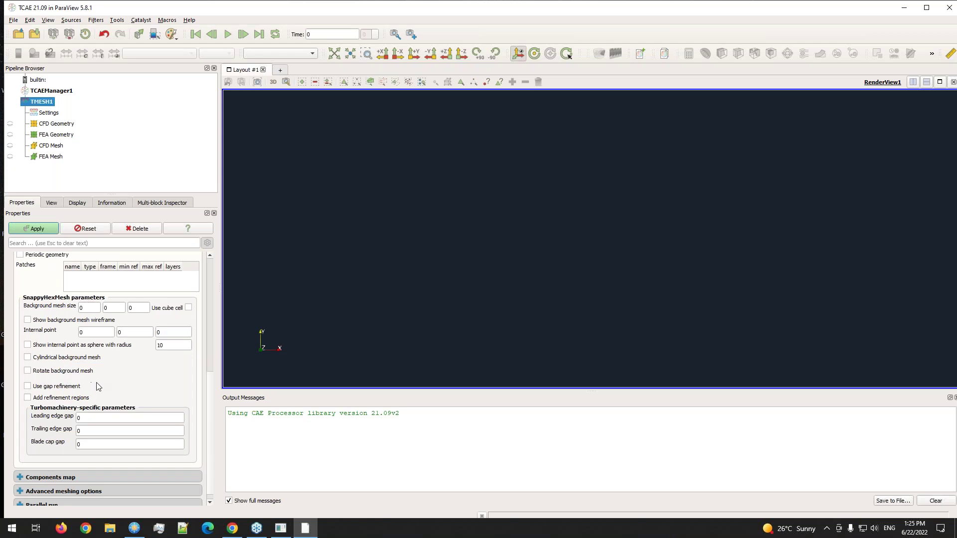
mouse_move(96, 383)
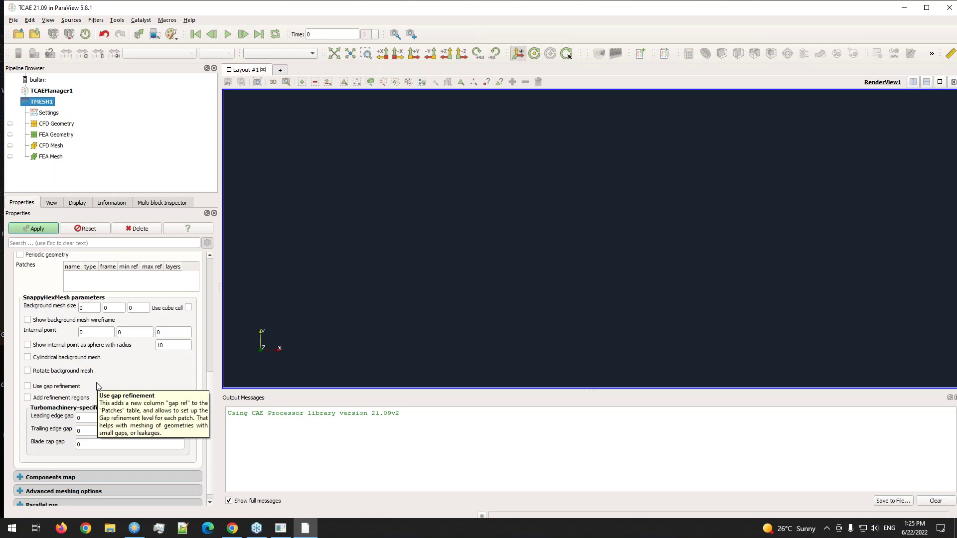
drag(210, 349, 208, 247)
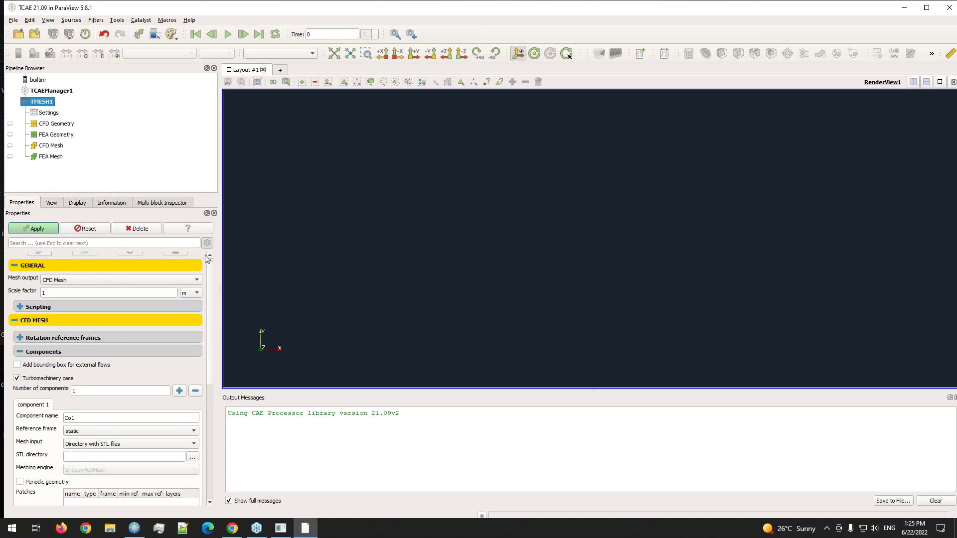
Step: Expand the Scripting group of TMESH1 and compare its basic and advanced property views
click(43, 306)
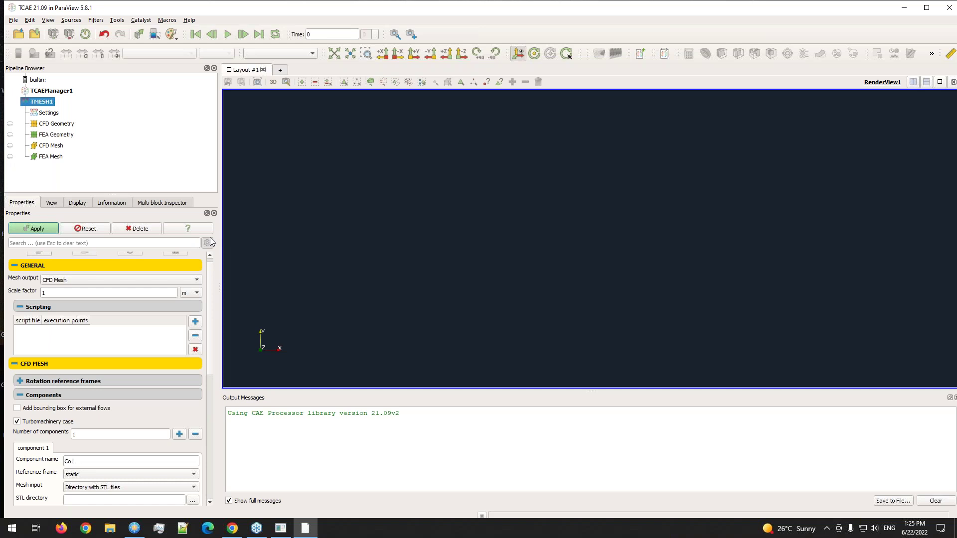
click(70, 307)
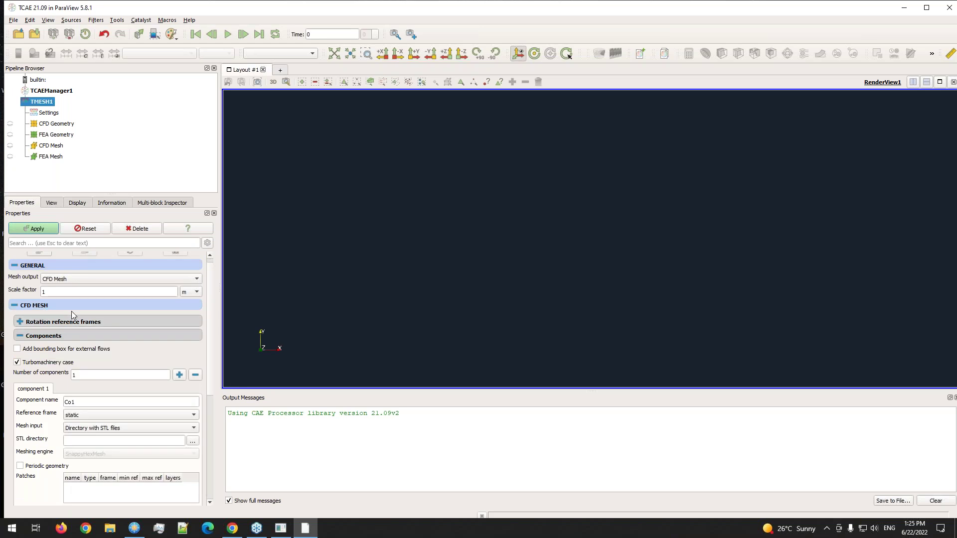
click(207, 244)
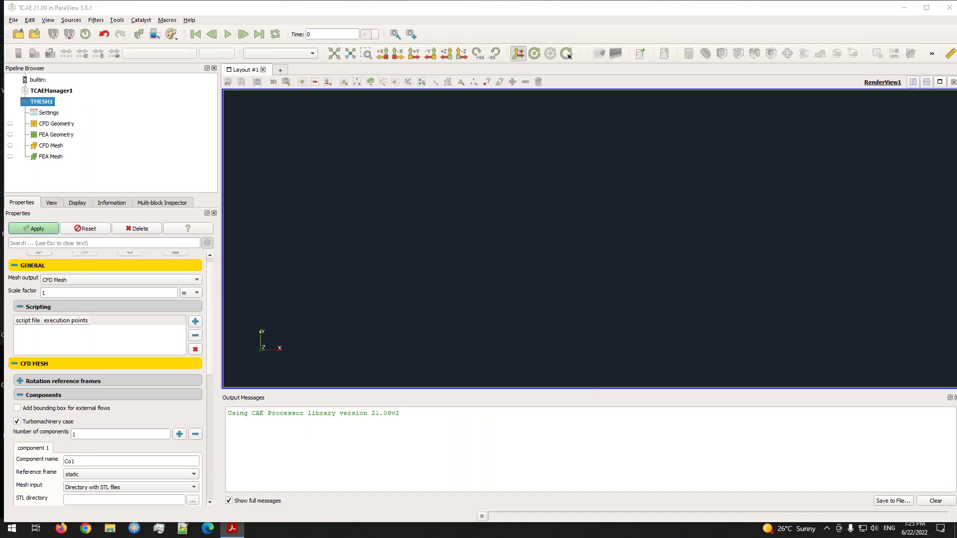
Step: Close TCAE and open the folder D:\Webinars\220622\fan-liveExample\geometry in FreeCommander
click(949, 8)
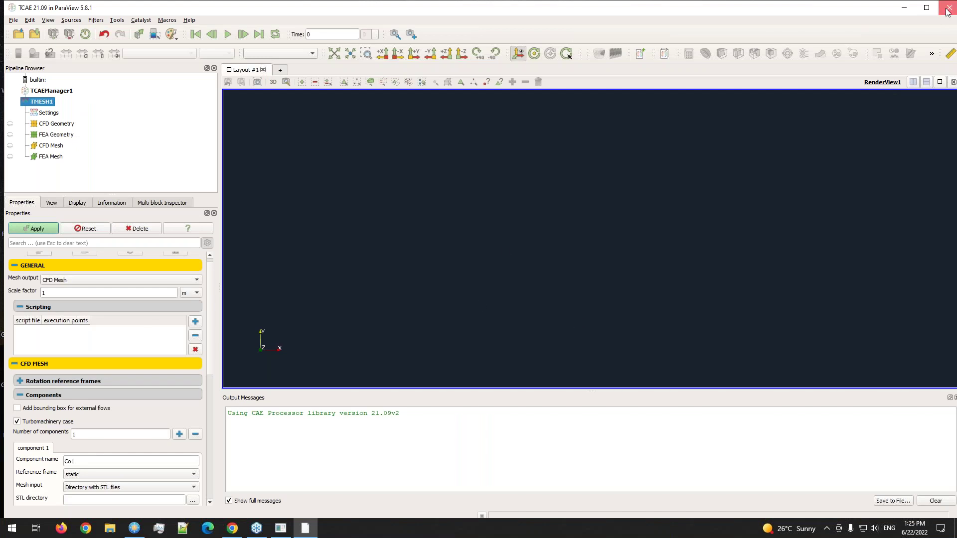
click(486, 277)
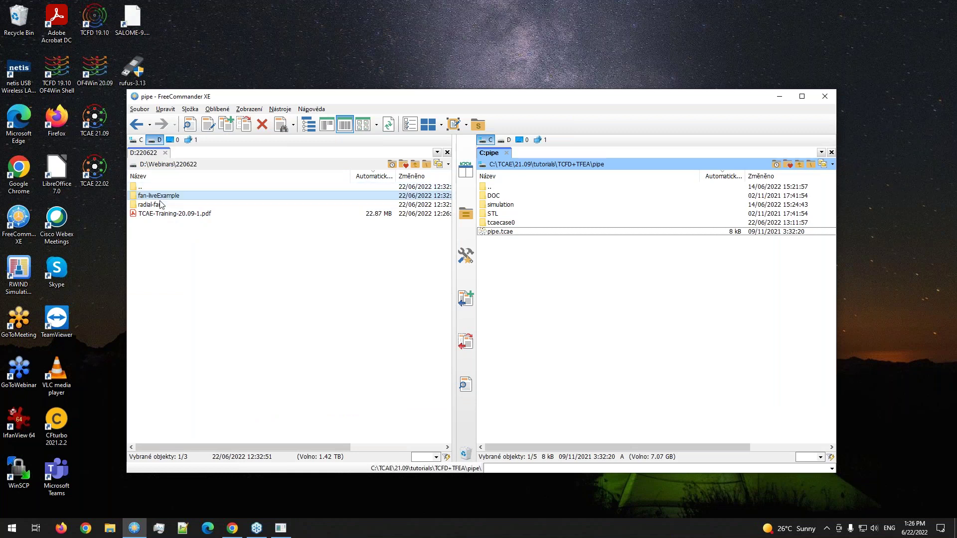
double_click(159, 196)
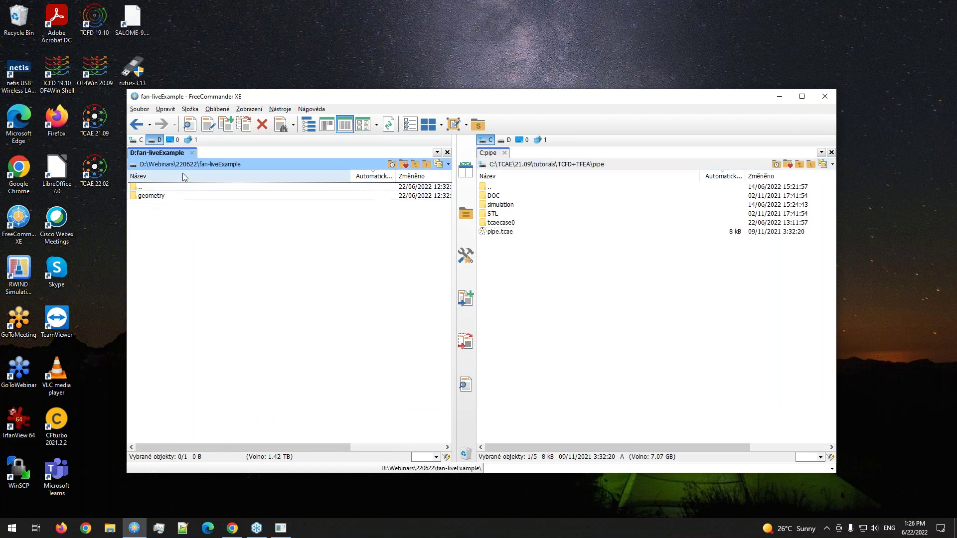
double_click(165, 196)
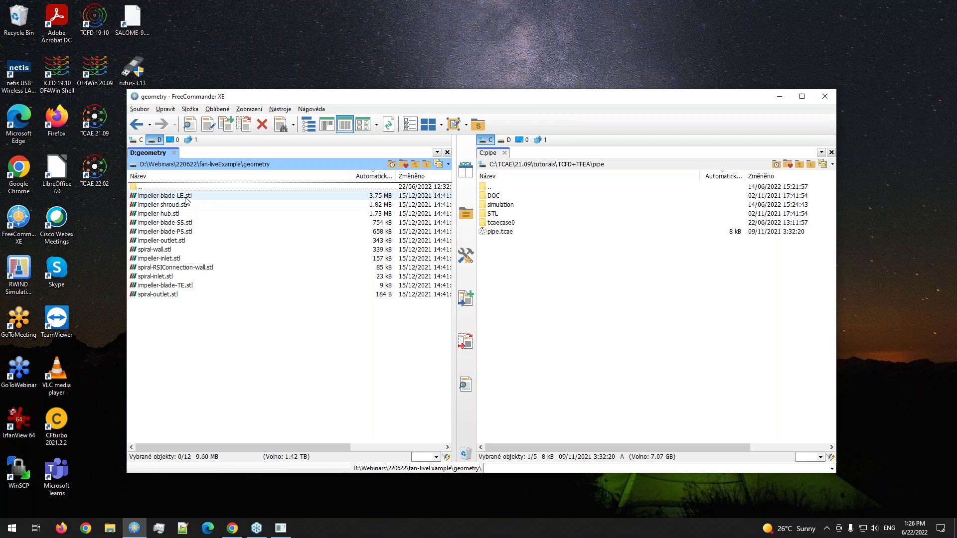
Step: Load impeller-blade-LE.stl from the geometry folder into TCAE and display it in the render view
drag(186, 200, 452, 288)
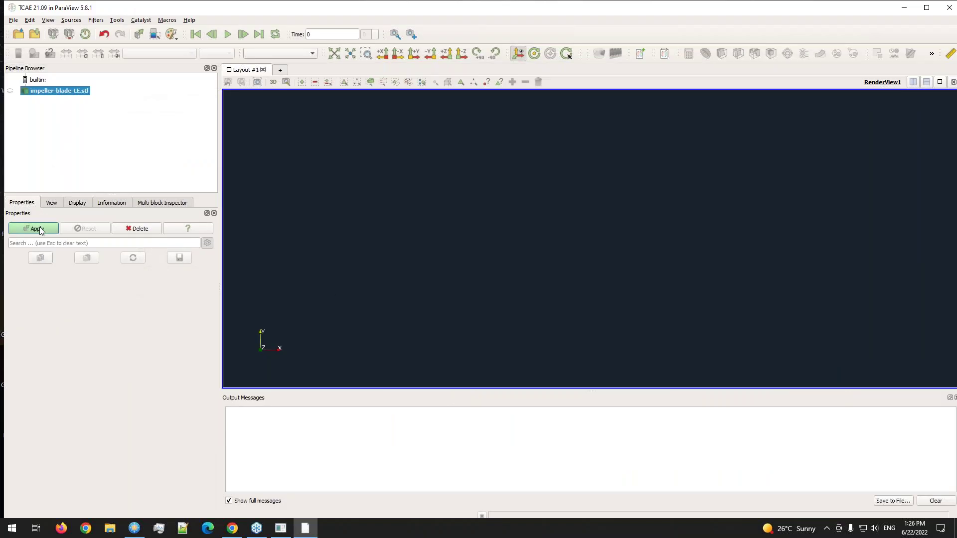
click(33, 228)
drag(643, 229, 442, 214)
Step: Load the remaining impeller and spiral STL files from the geometry folder and examine the complete fan from several directions
click(18, 33)
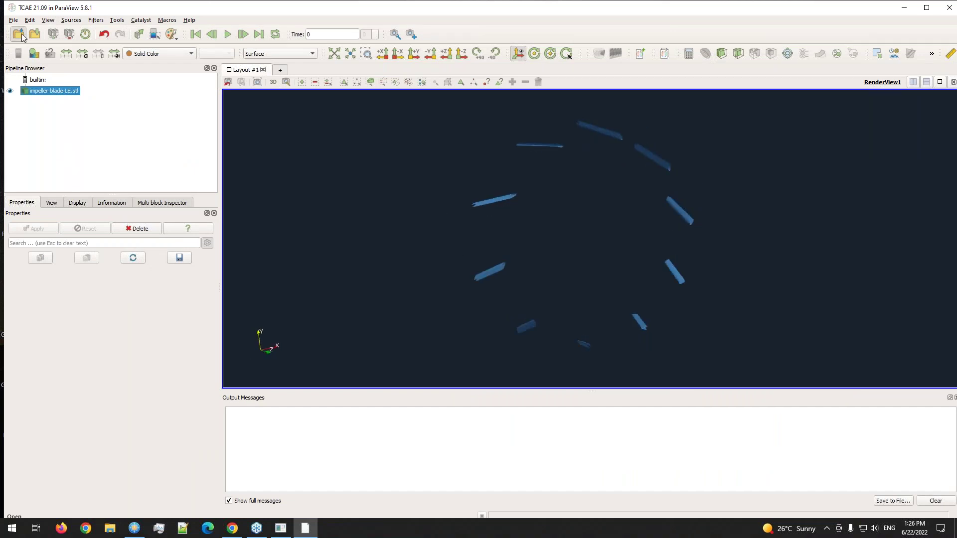
drag(163, 151, 138, 51)
click(368, 191)
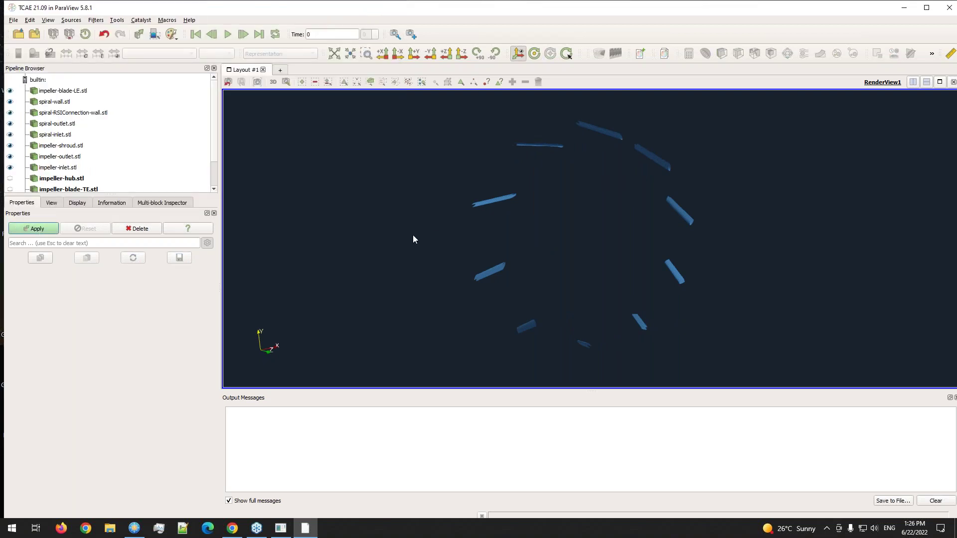
key(Return)
scroll(414, 233, down, 5)
scroll(417, 230, up, 3)
drag(417, 233, 570, 254)
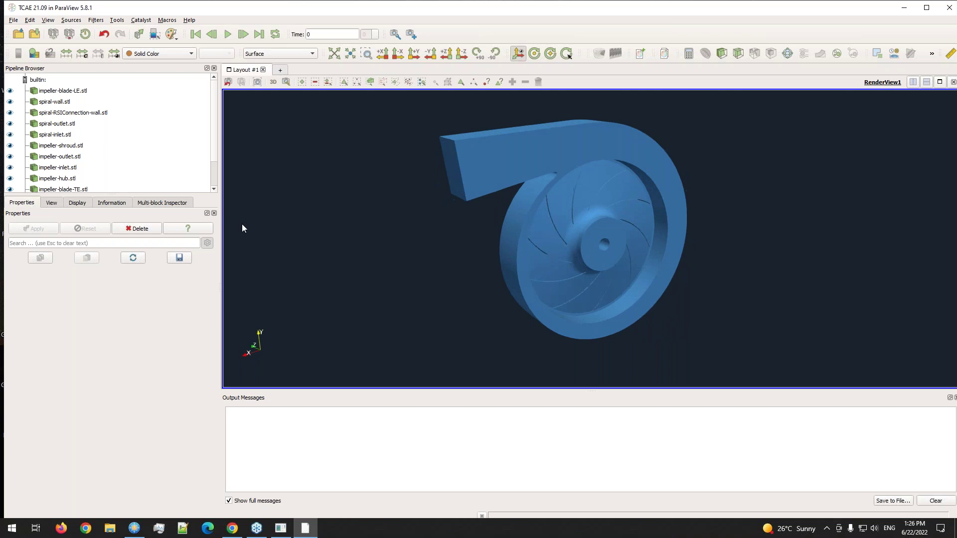
drag(573, 193, 599, 186)
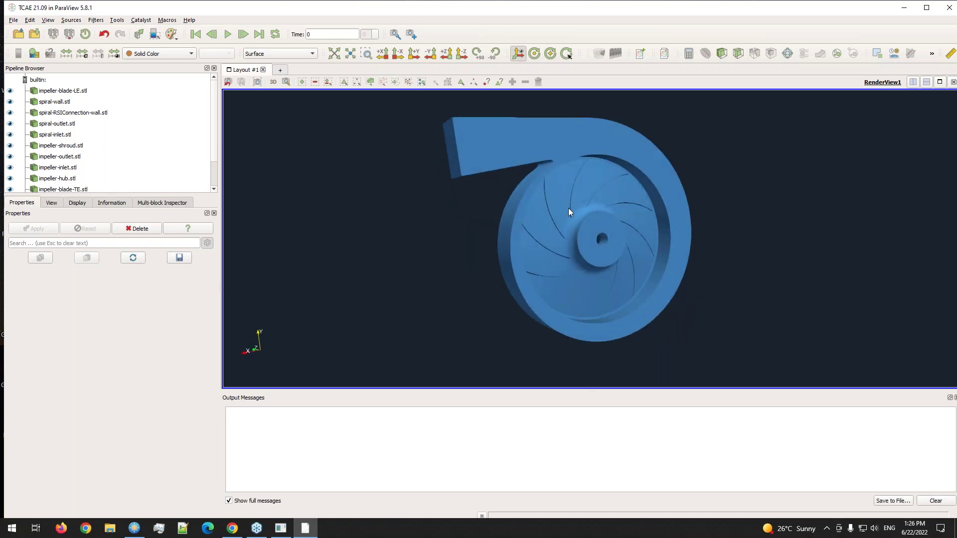
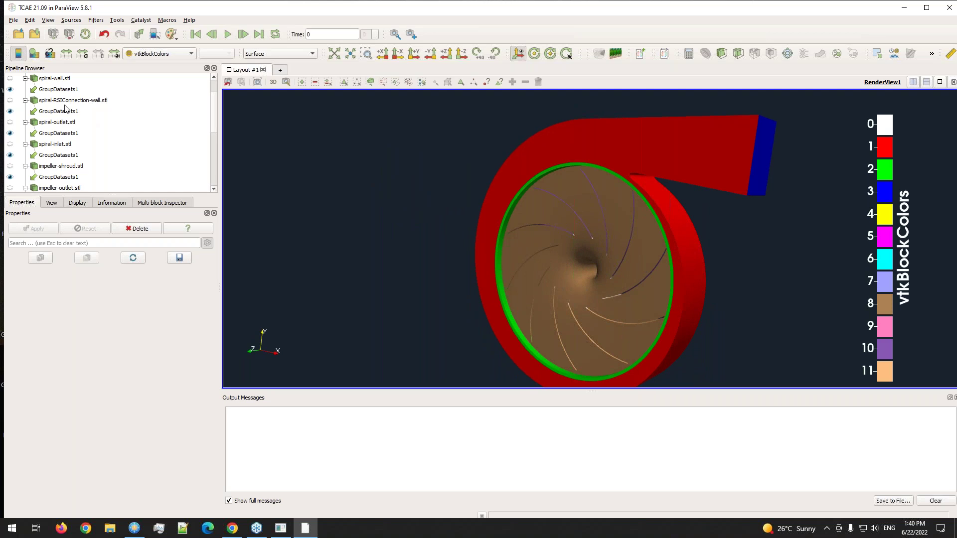
Step: Clip the grouped fan geometry with an X-normal plane, hide the plane and inspect the interior of the cut
click(60, 174)
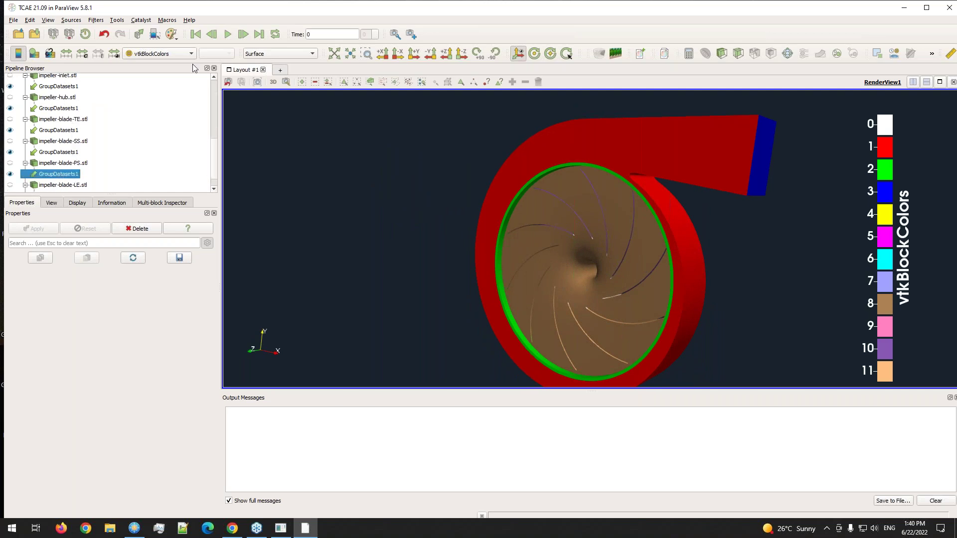
click(722, 53)
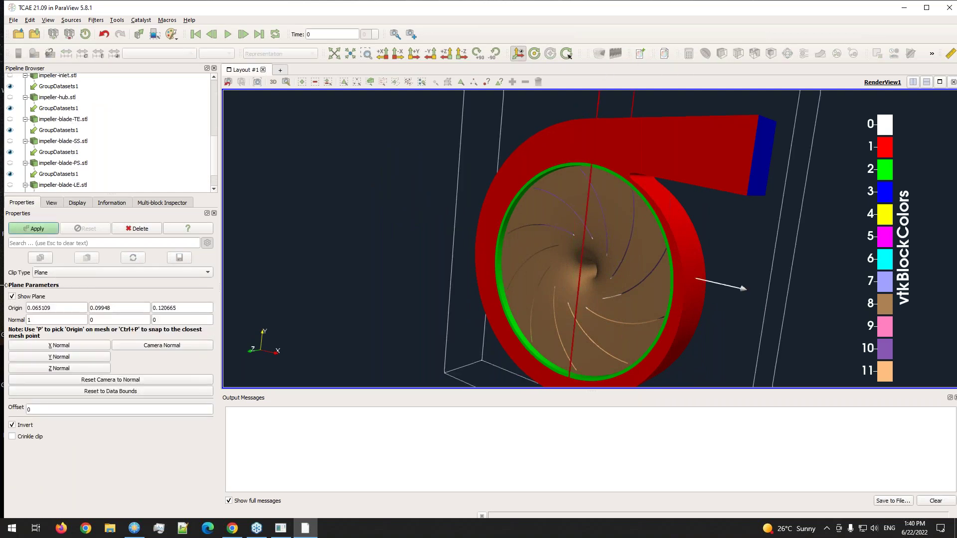
click(24, 298)
drag(573, 209, 572, 248)
scroll(592, 286, up, 5)
drag(608, 277, 529, 284)
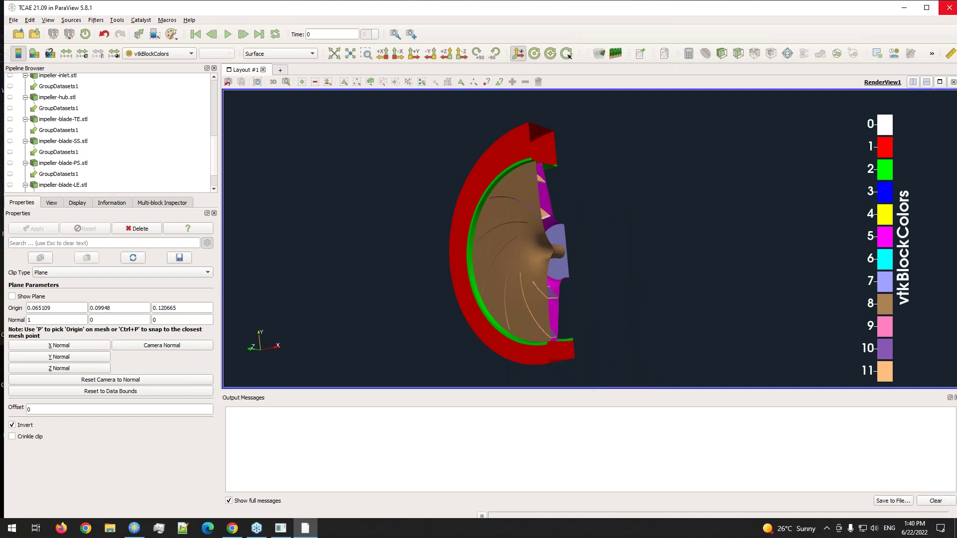
Step: Close TCAE and move the FreeCommander window clear of the desktop icons
click(952, 7)
drag(340, 100, 390, 126)
Step: Try to start TCAE 22.02 and close its window
double_click(109, 170)
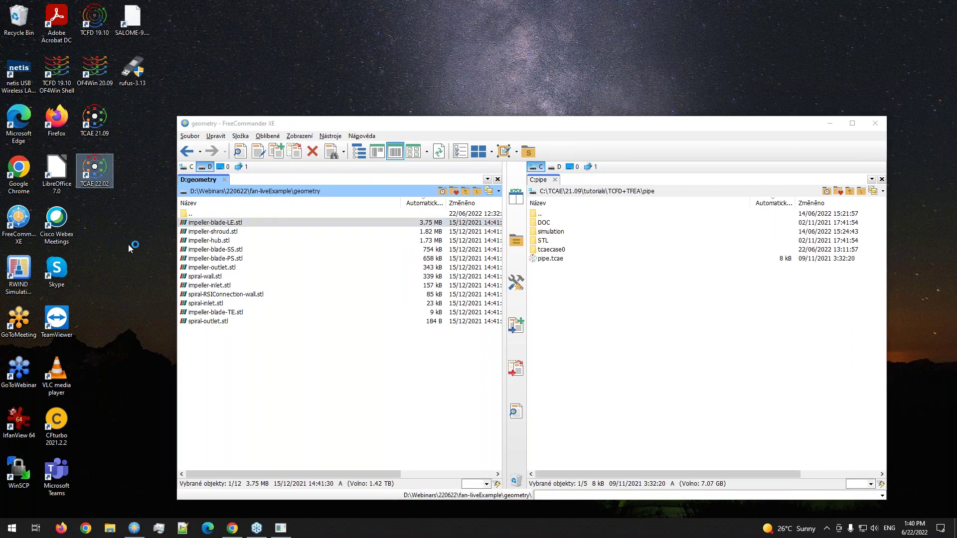
click(567, 305)
click(566, 305)
click(554, 304)
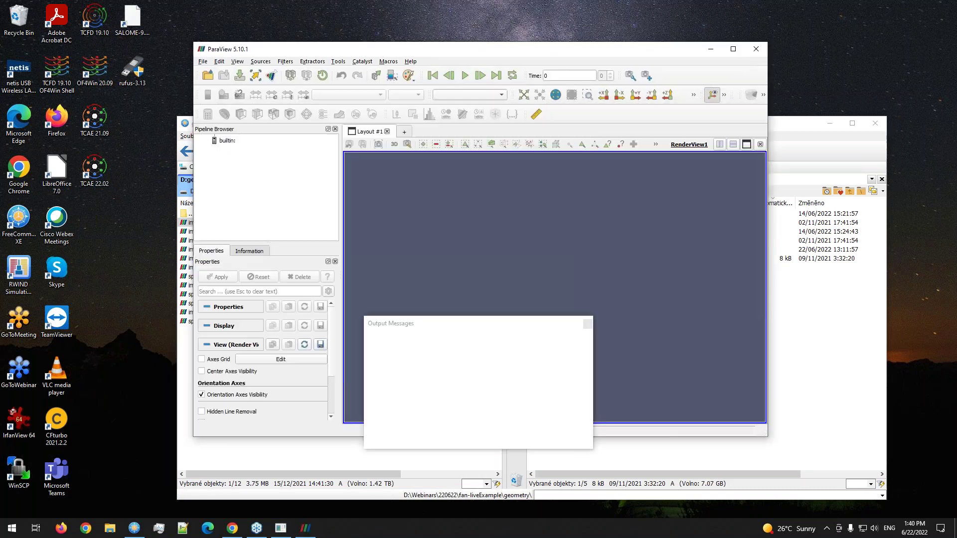
click(616, 364)
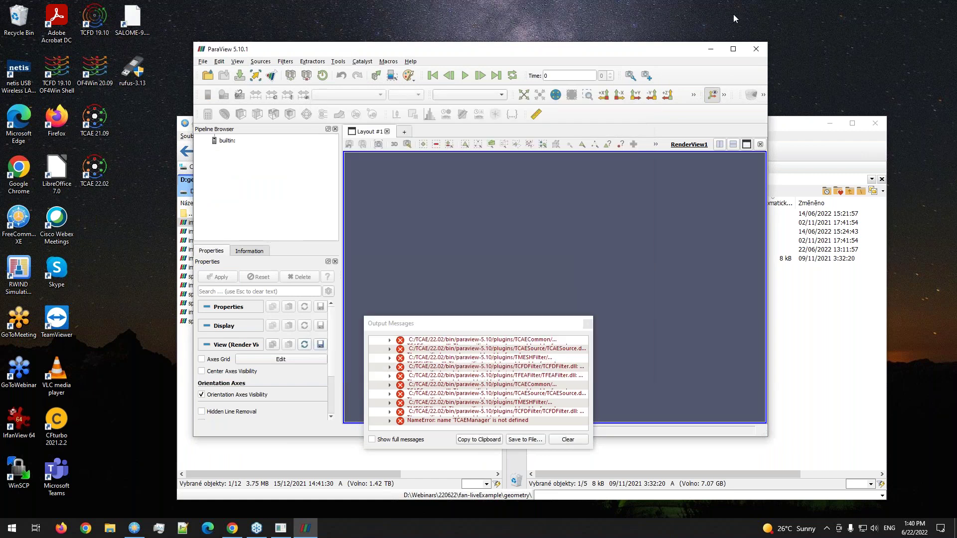
click(757, 52)
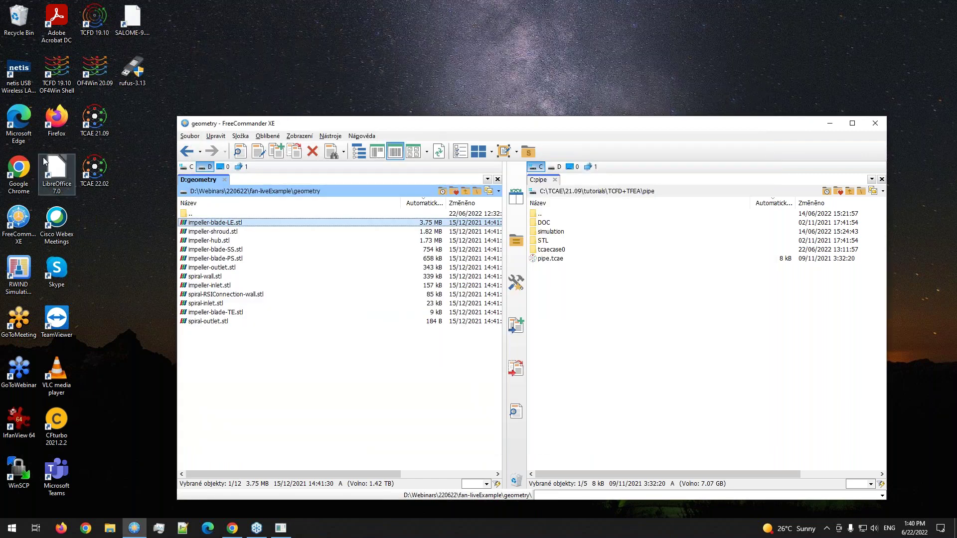
Step: Start TCAE 21.09 and deactivate the TFEA and TCFD modules in TCAEManager1, leaving only TMESH active
double_click(94, 124)
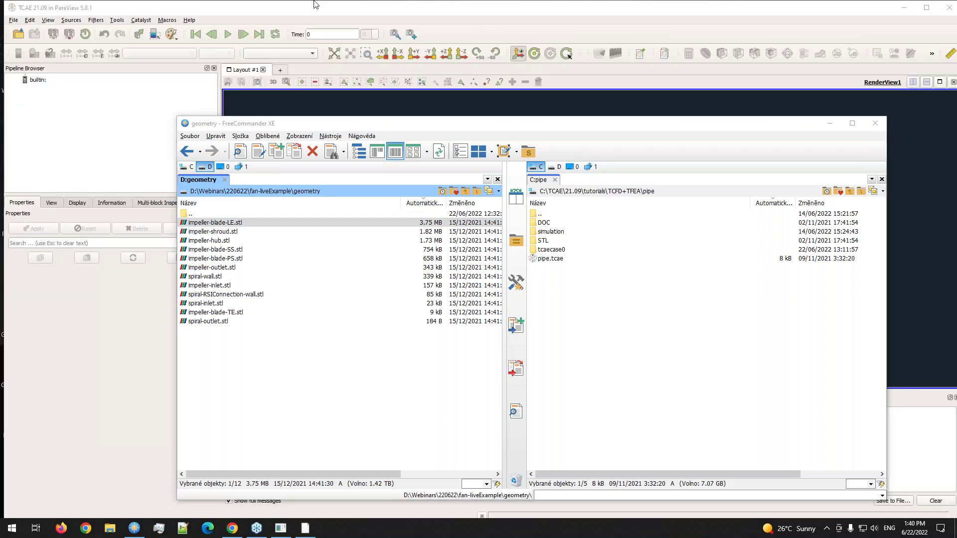
click(829, 123)
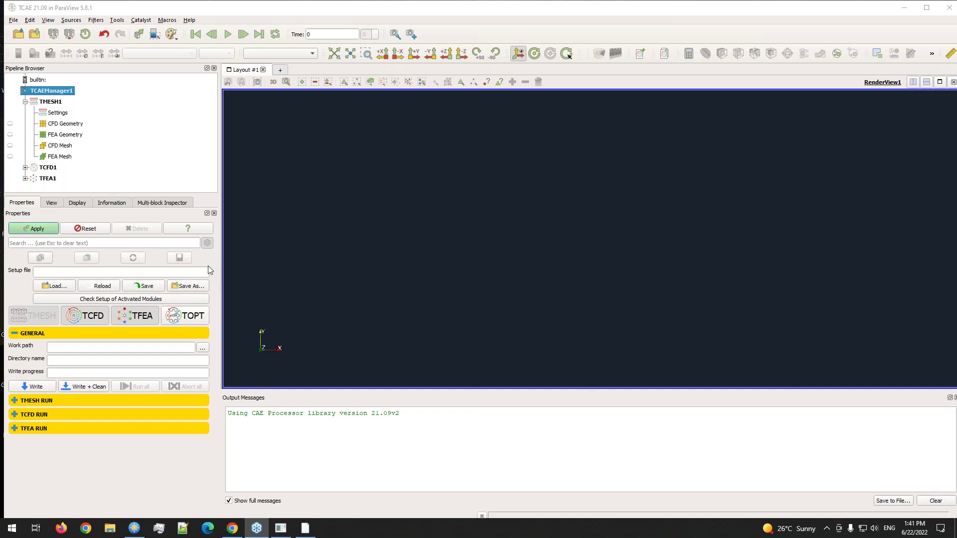
click(143, 319)
click(100, 321)
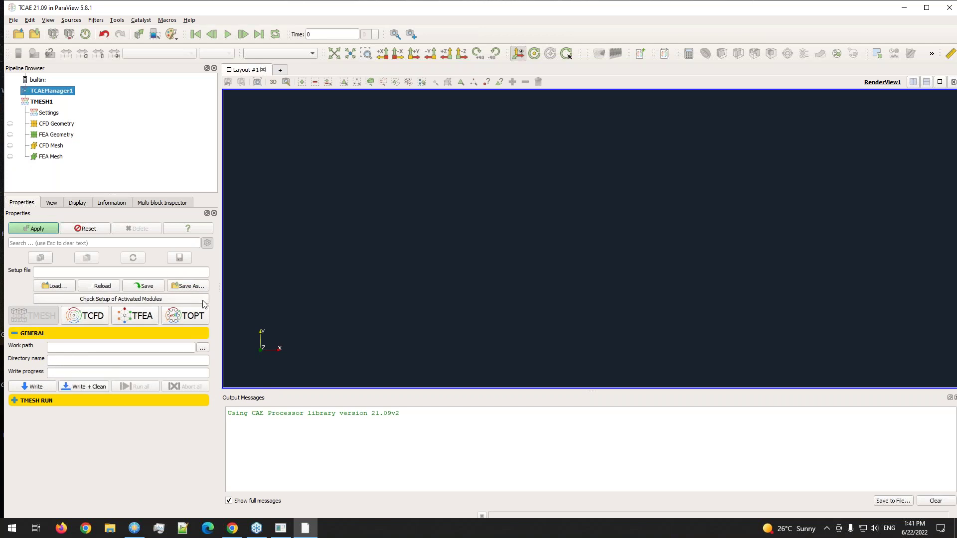
Step: Save the setup as test-case-radialFan in D:/Webinars/220622/fan-liveExample
click(144, 287)
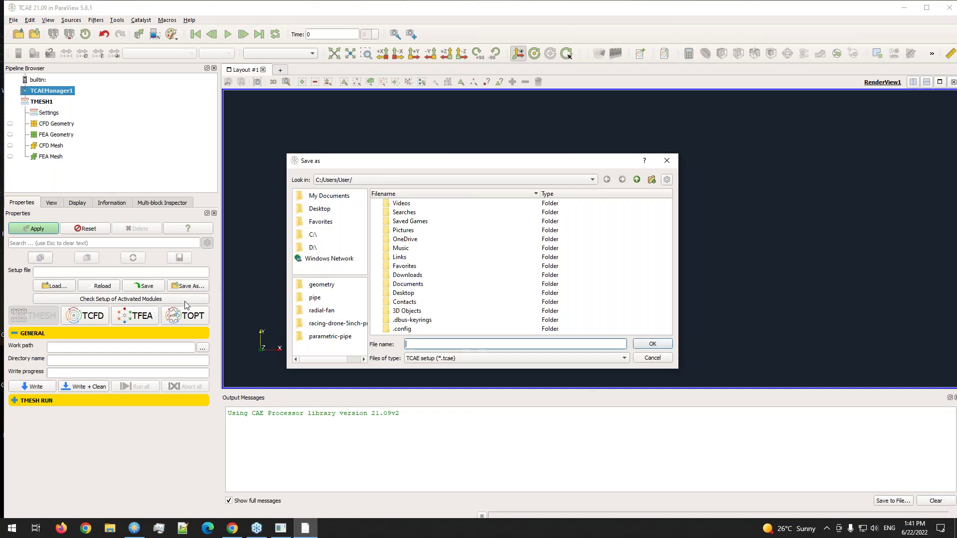
click(313, 247)
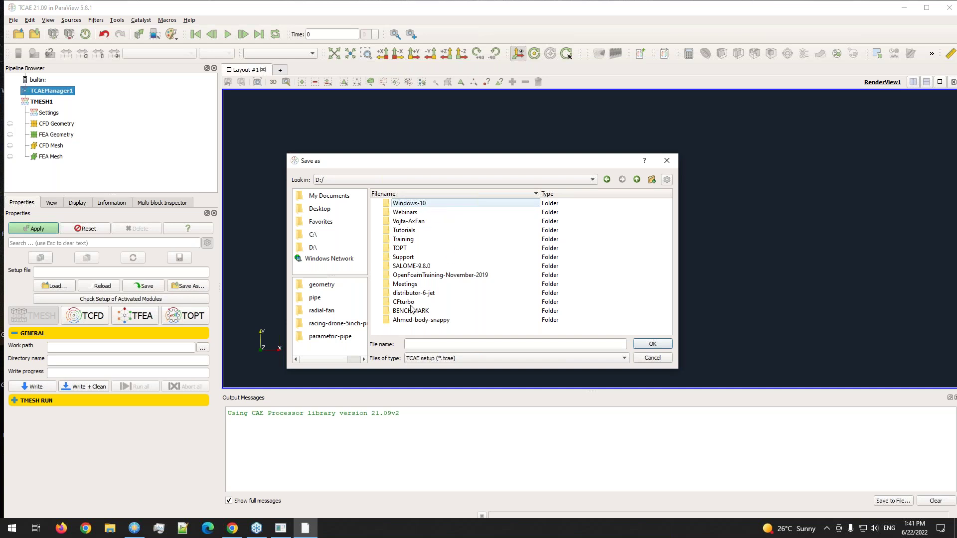
double_click(413, 213)
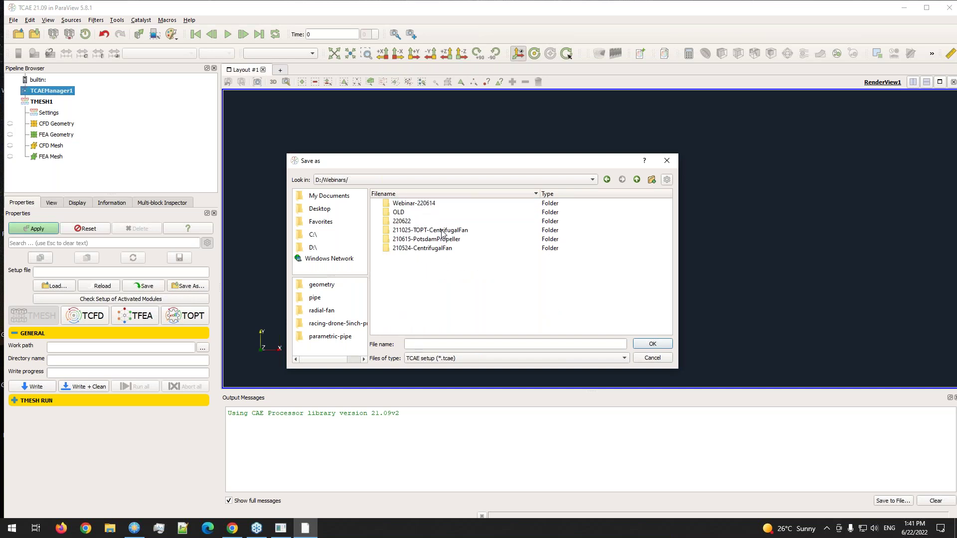
double_click(398, 221)
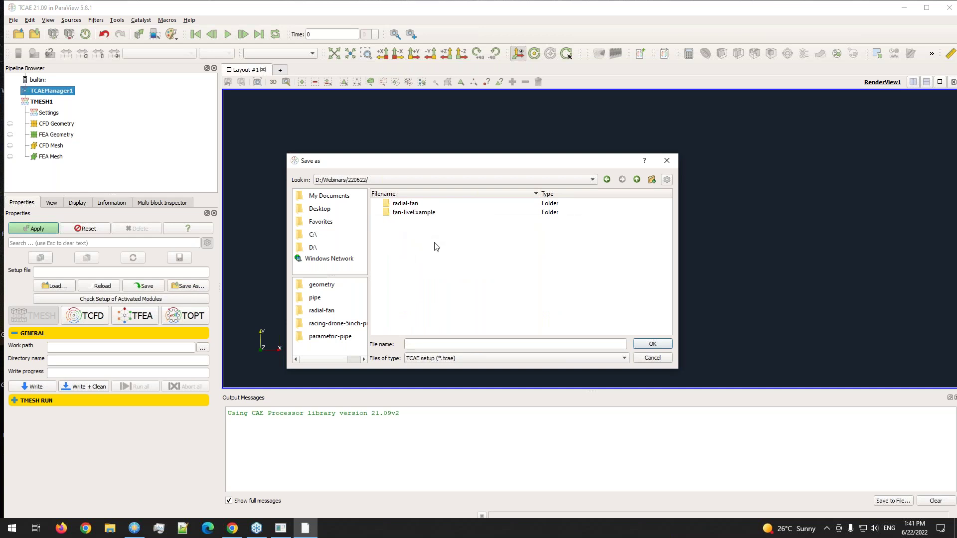
click(407, 214)
double_click(408, 213)
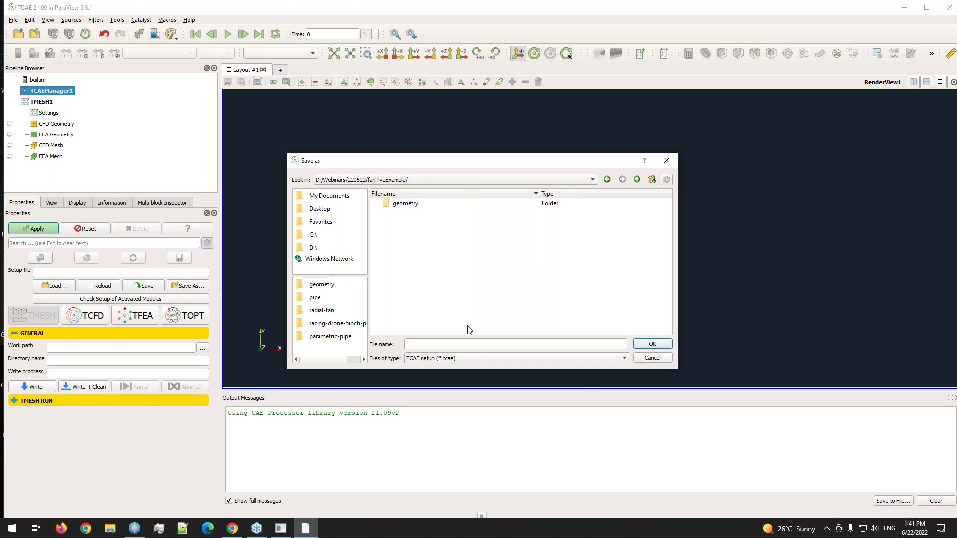
click(460, 342)
text(test-case)
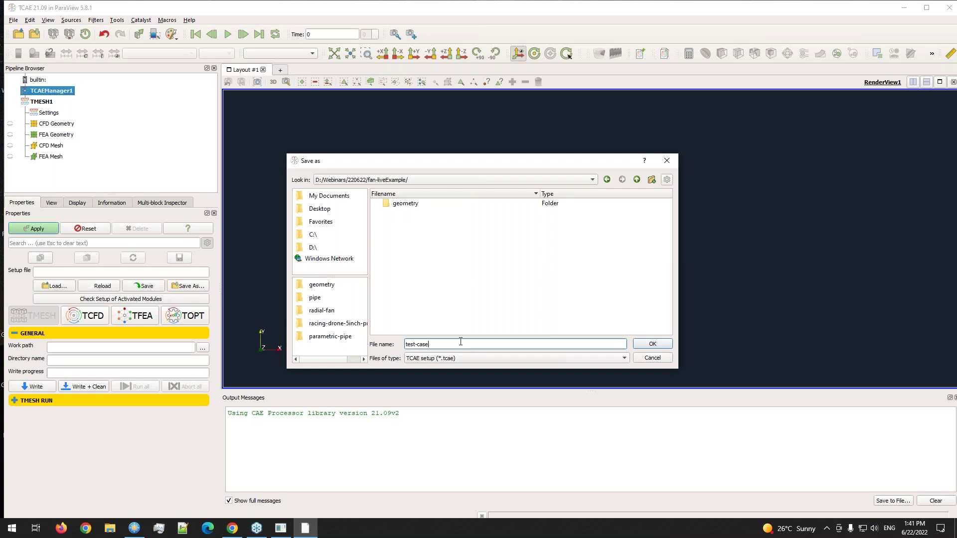
text(-radialFan)
click(657, 344)
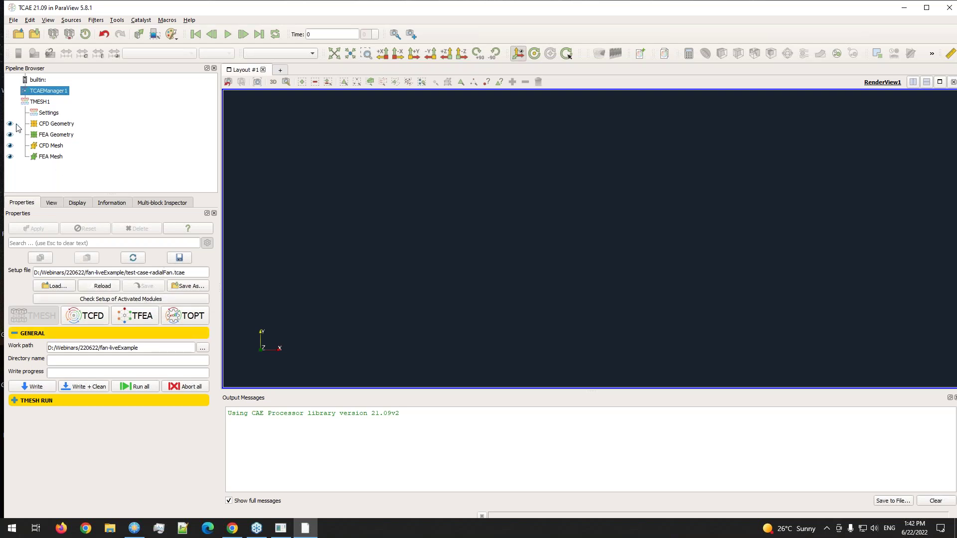
Step: Expand TMESH1's General and CFD Mesh groups and choose CFD Mesh as the mesh output
click(40, 103)
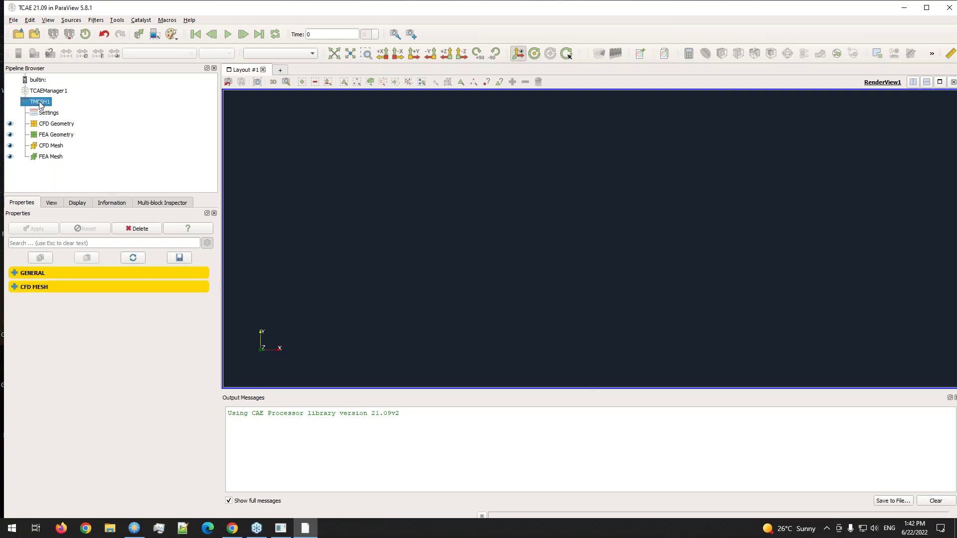
click(47, 287)
click(43, 272)
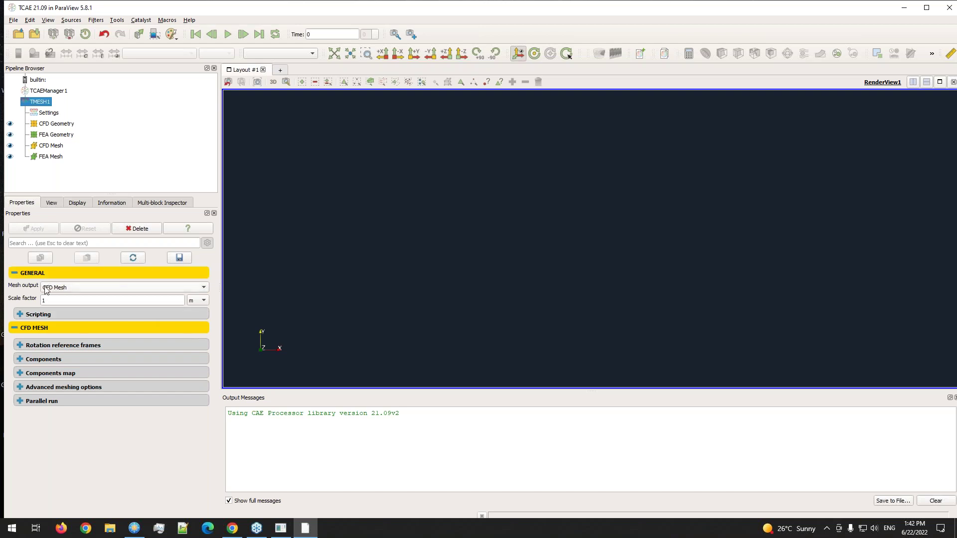
click(98, 288)
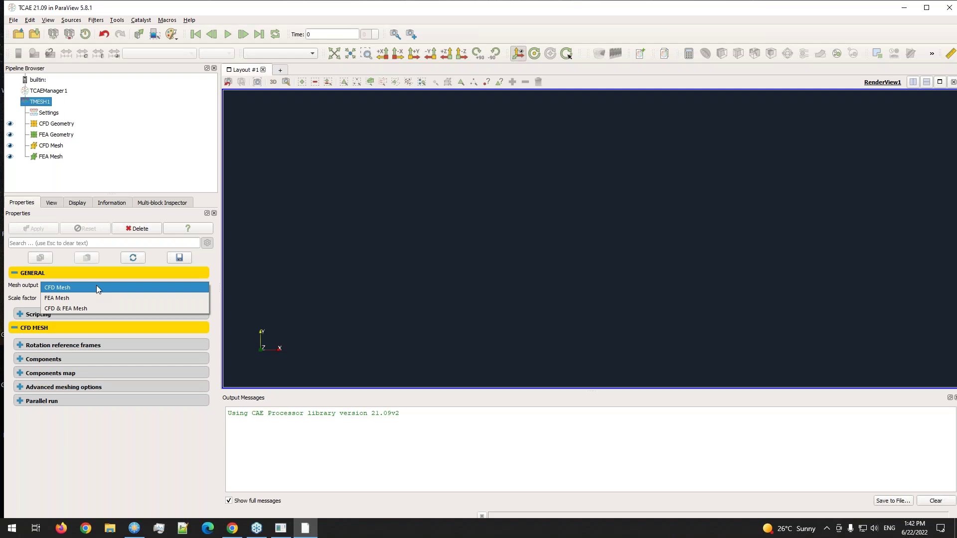
click(59, 289)
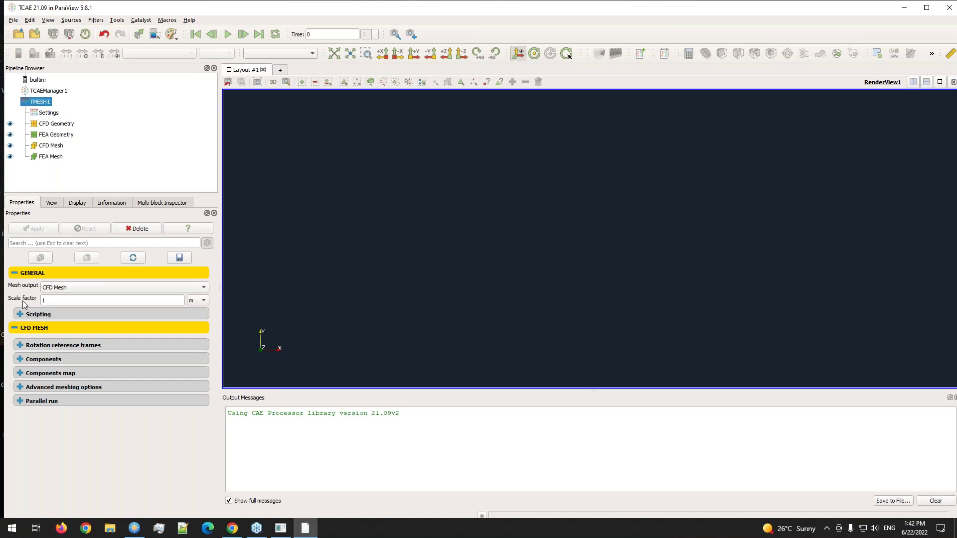
Step: Switch TMESH1's scale factor unit to mm, set it back to m and apply
double_click(72, 300)
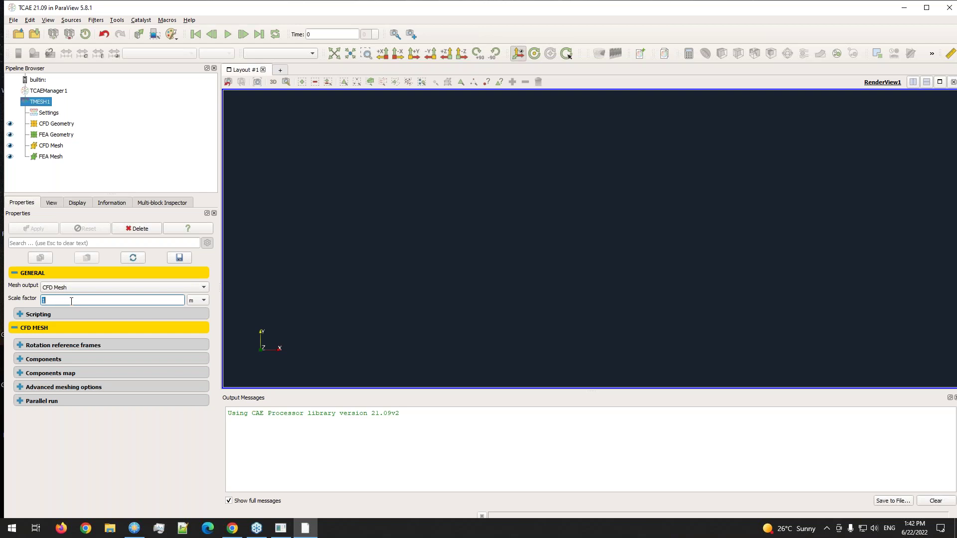
click(91, 299)
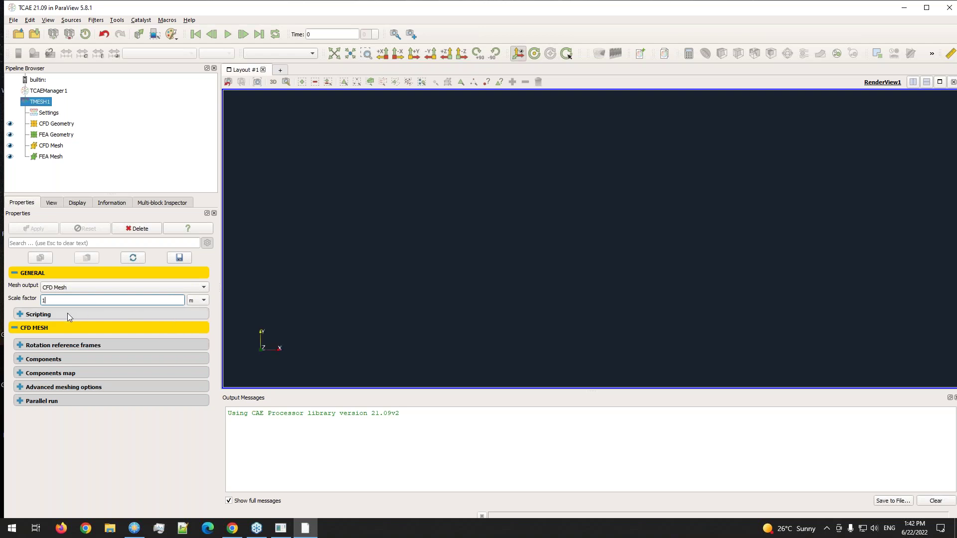
click(199, 301)
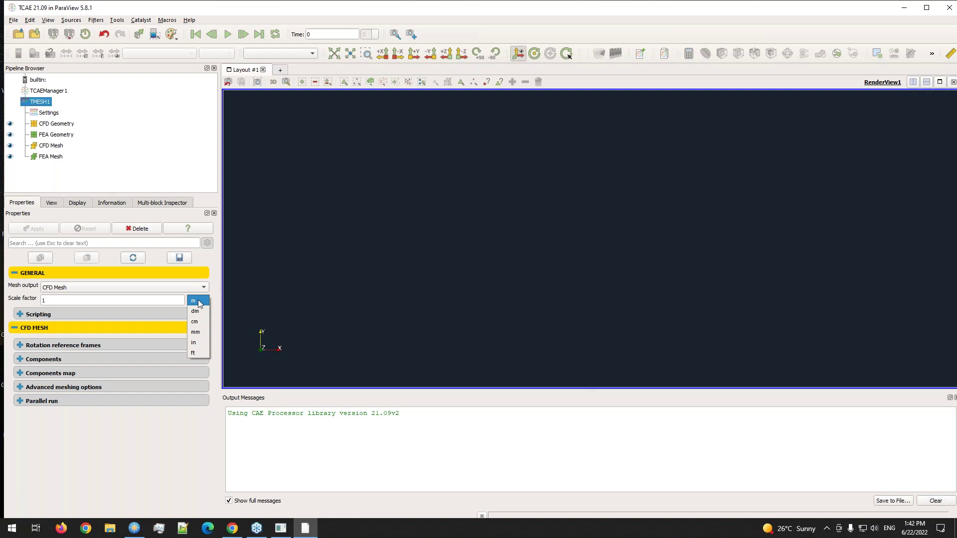
click(203, 332)
double_click(158, 297)
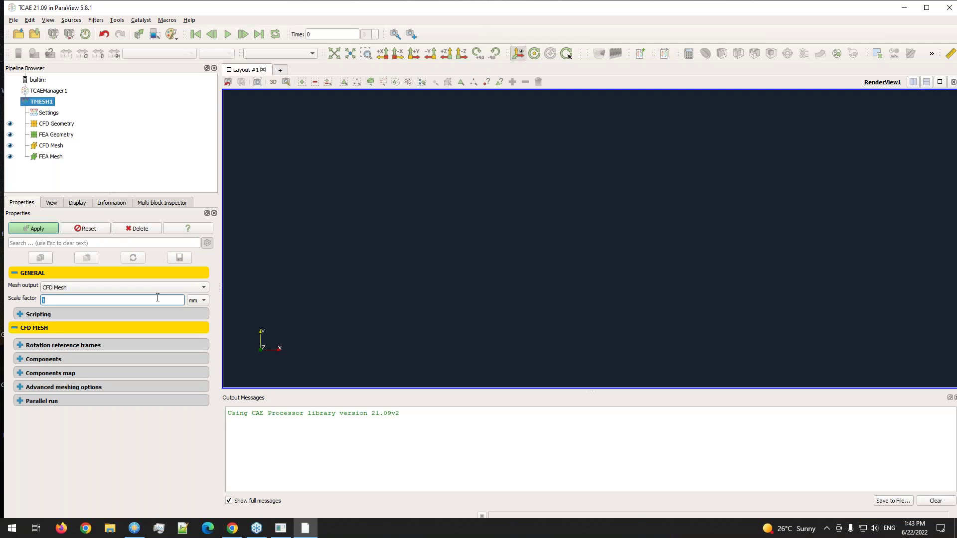
click(198, 300)
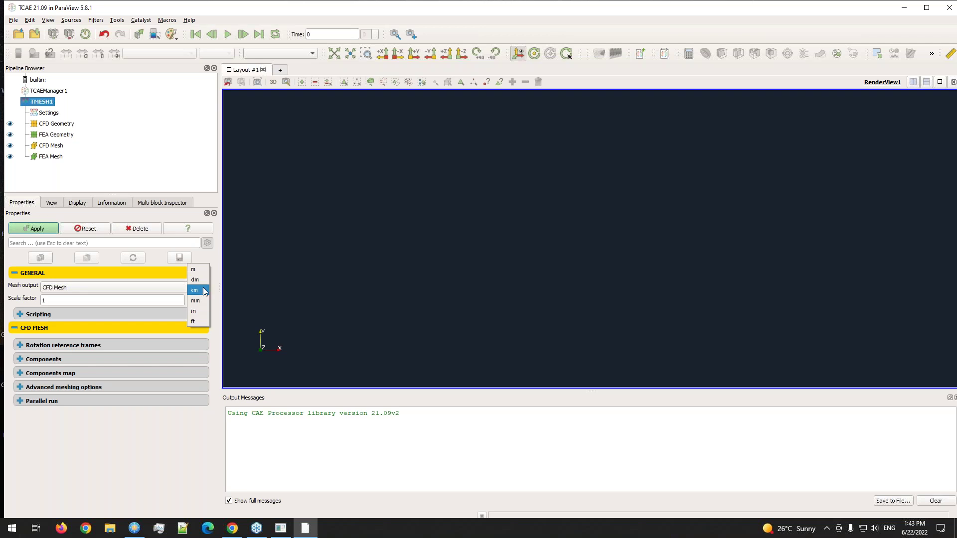
click(195, 269)
click(46, 228)
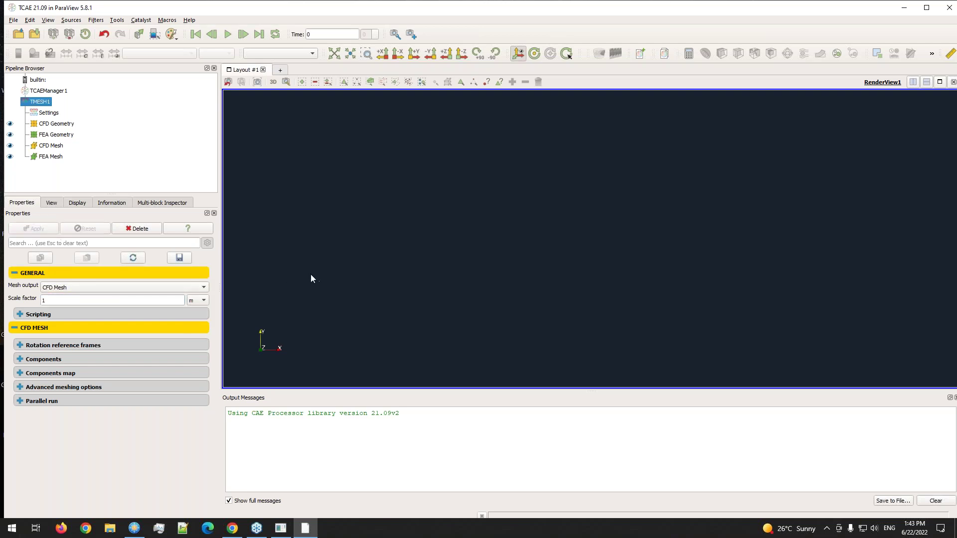
Step: Expand TMESH1's Components and Rotation reference frames groups and examine the static frame's axis settings and its line in the view
click(45, 360)
click(60, 345)
click(46, 314)
click(46, 314)
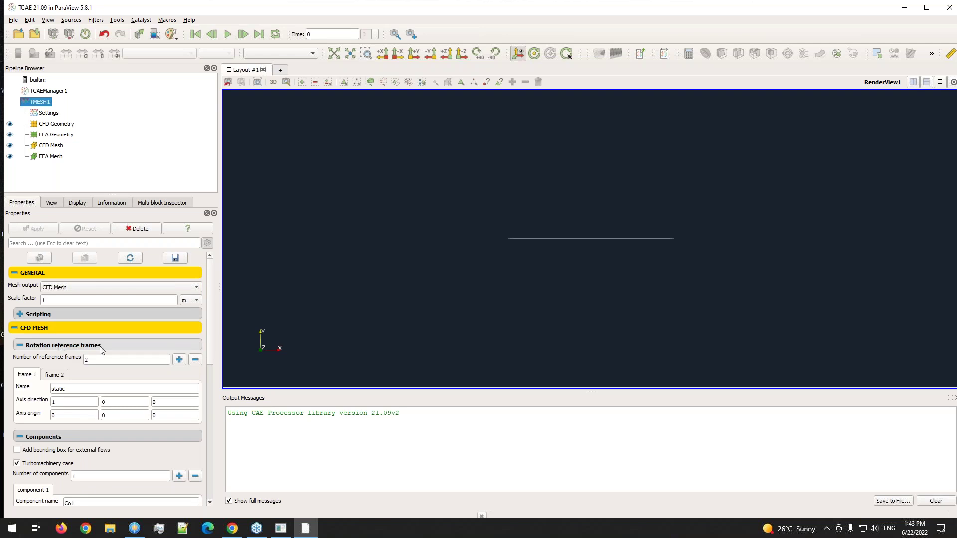
scroll(60, 329, down, 3)
scroll(45, 306, up, 1)
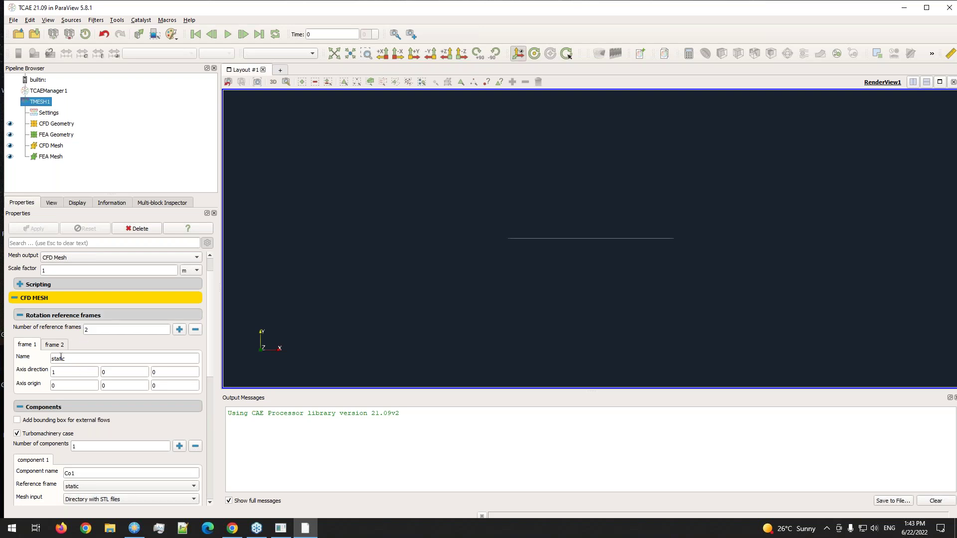
drag(340, 274, 435, 243)
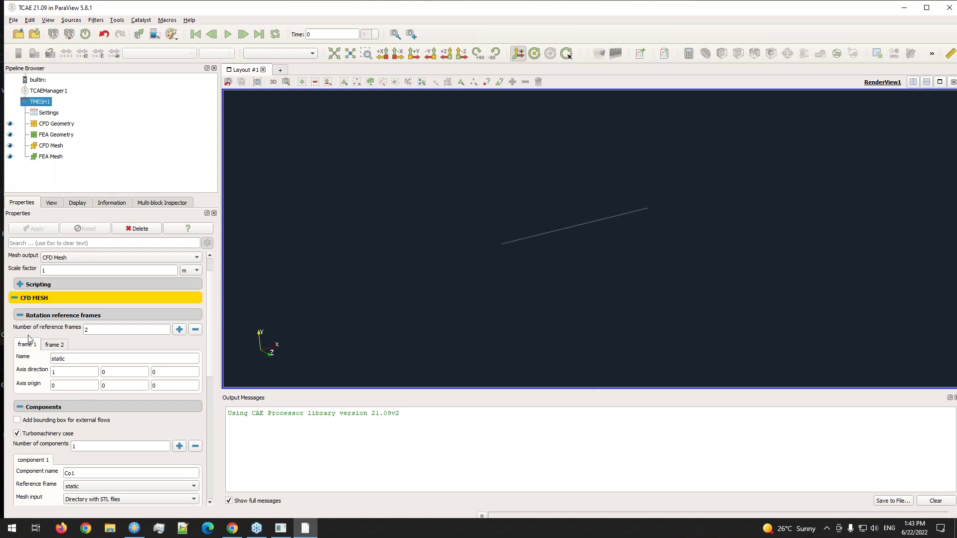
Step: Add a second component, rename the first component to rotor and apply the changes
scroll(76, 395, down, 2)
scroll(149, 378, down, 2)
drag(218, 363, 244, 363)
drag(554, 247, 565, 199)
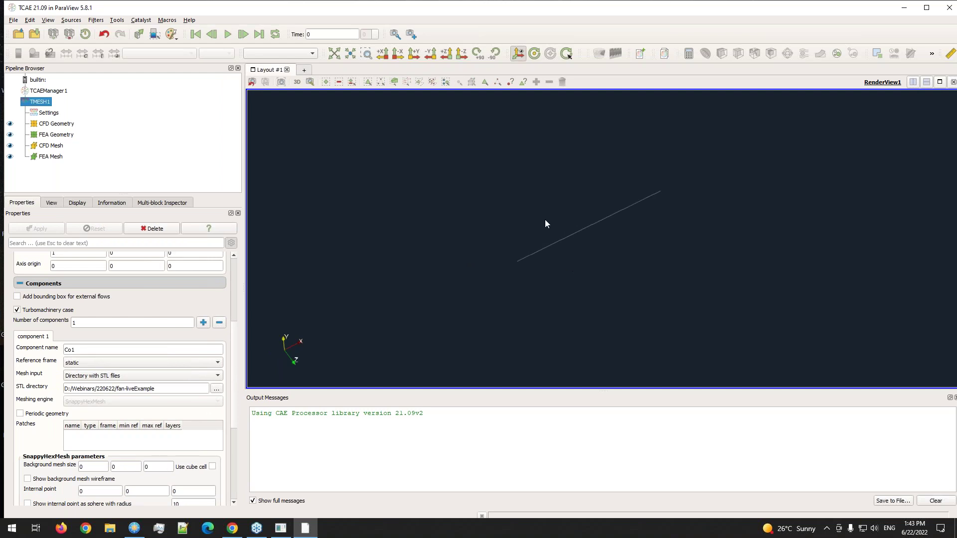
scroll(231, 382, up, 2)
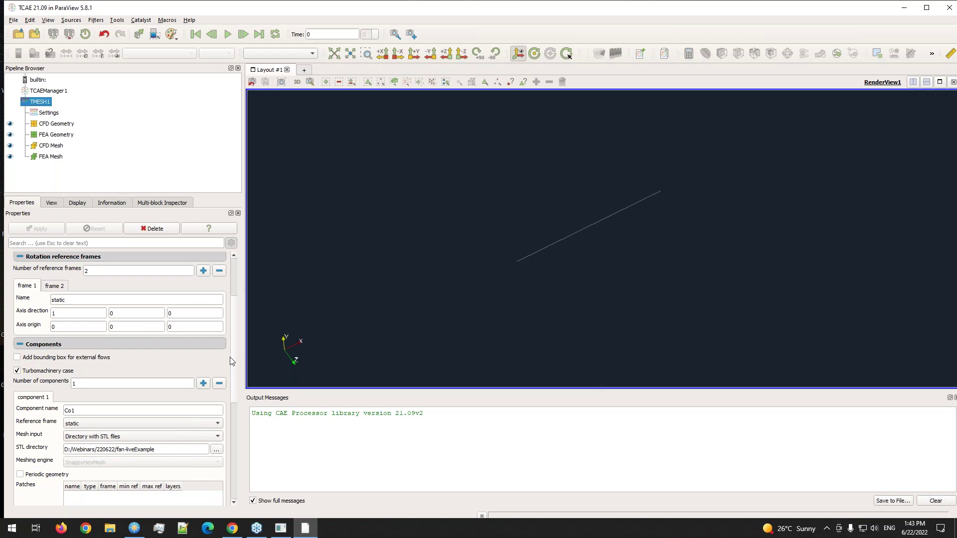
scroll(231, 354, down, 2)
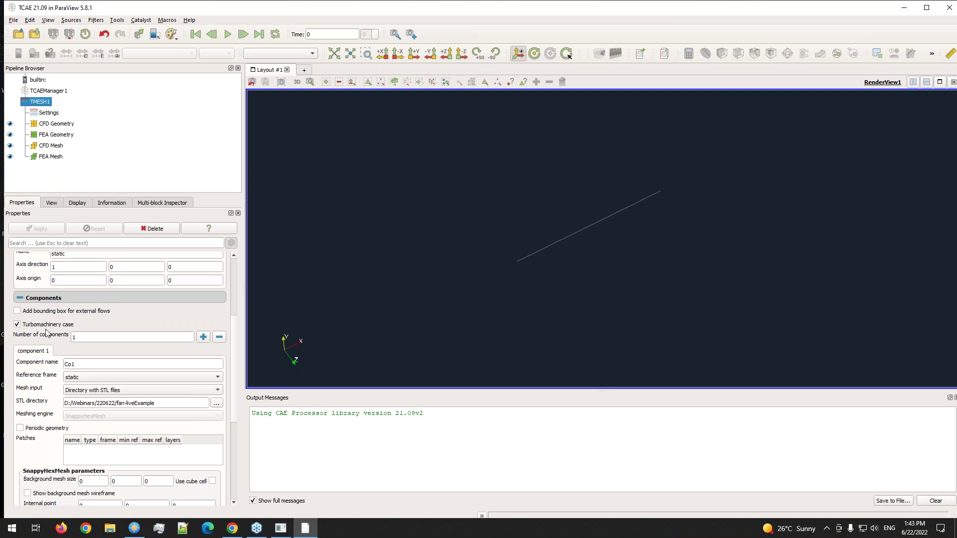
scroll(55, 383, down, 1)
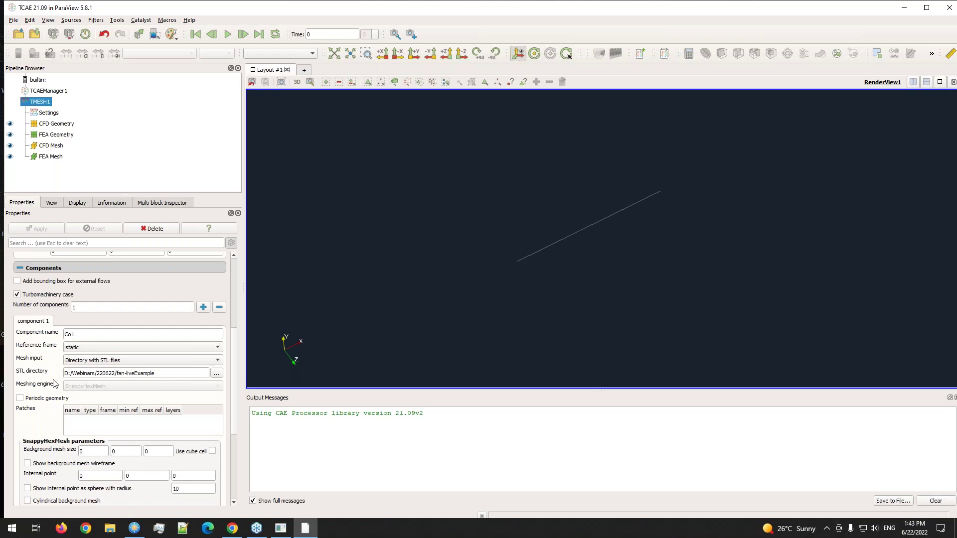
click(204, 307)
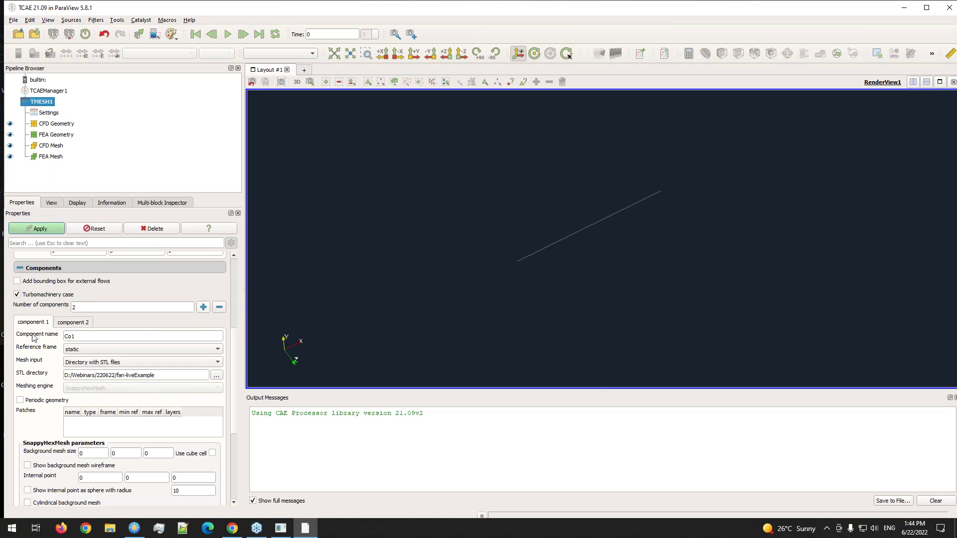
double_click(84, 336)
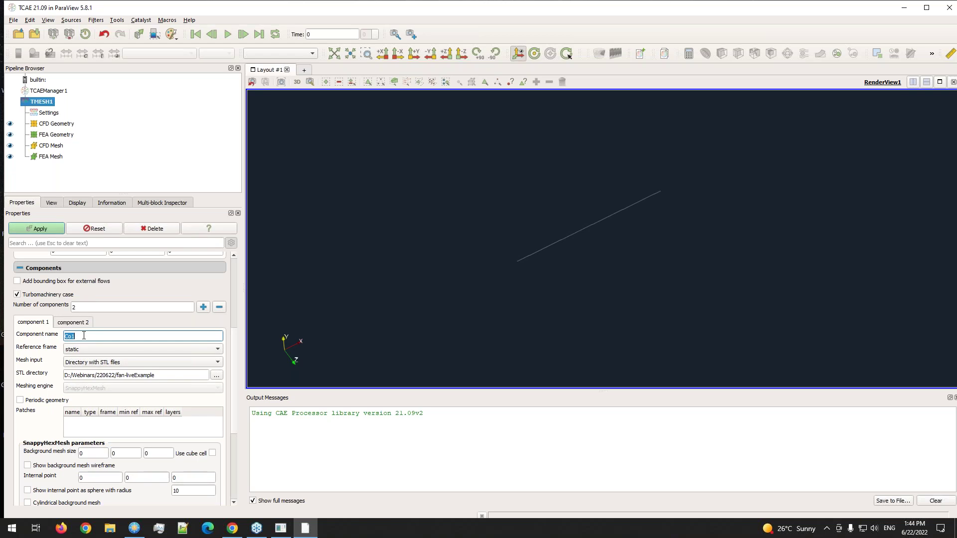
text(rotor)
click(50, 228)
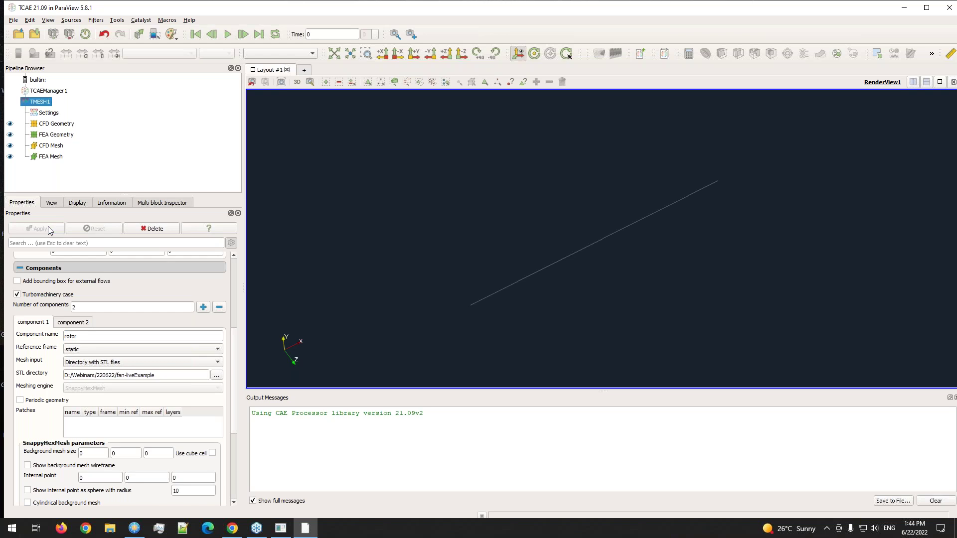
Step: Check the settings of both rotation reference frames and assign the rotating frame to the rotor component
click(84, 351)
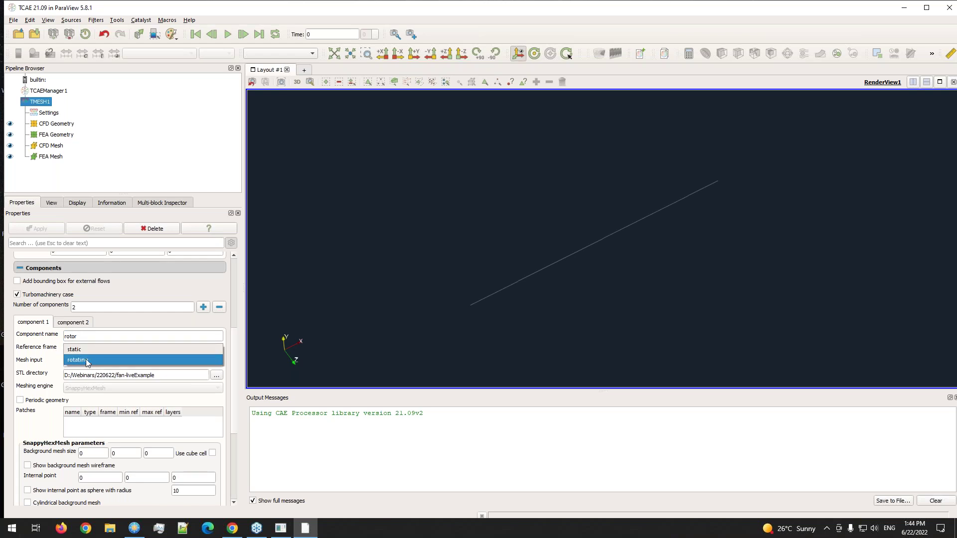
click(81, 299)
scroll(81, 299, up, 3)
click(54, 301)
click(28, 300)
click(56, 299)
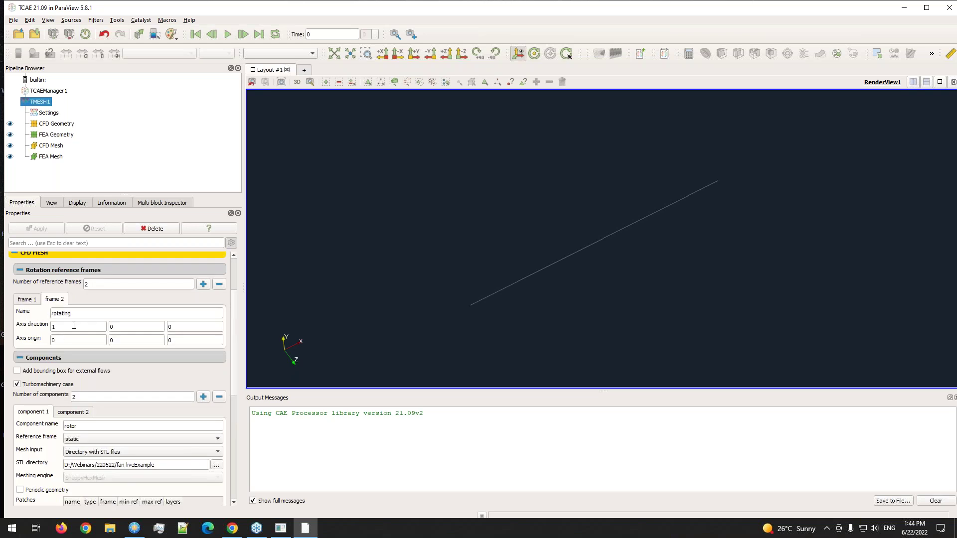
scroll(74, 325, down, 2)
click(87, 380)
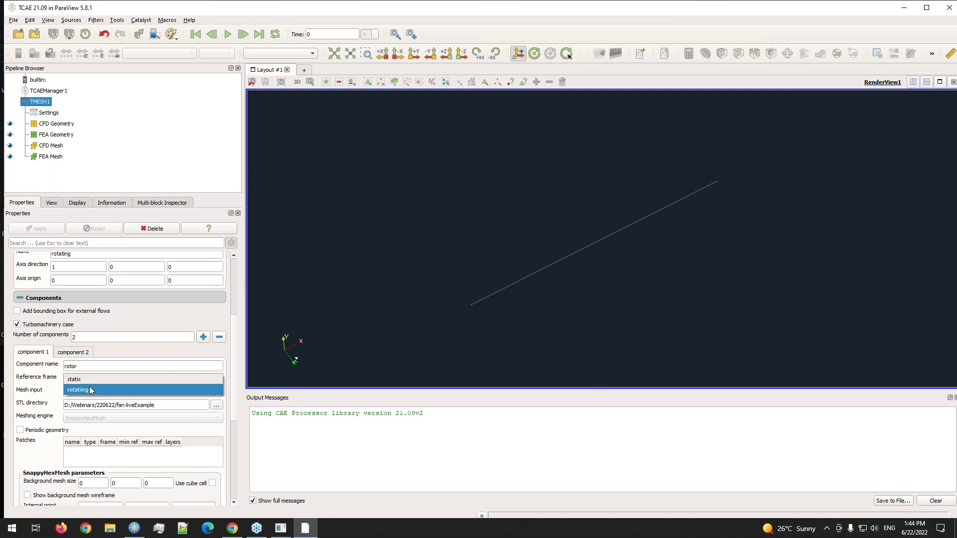
click(90, 387)
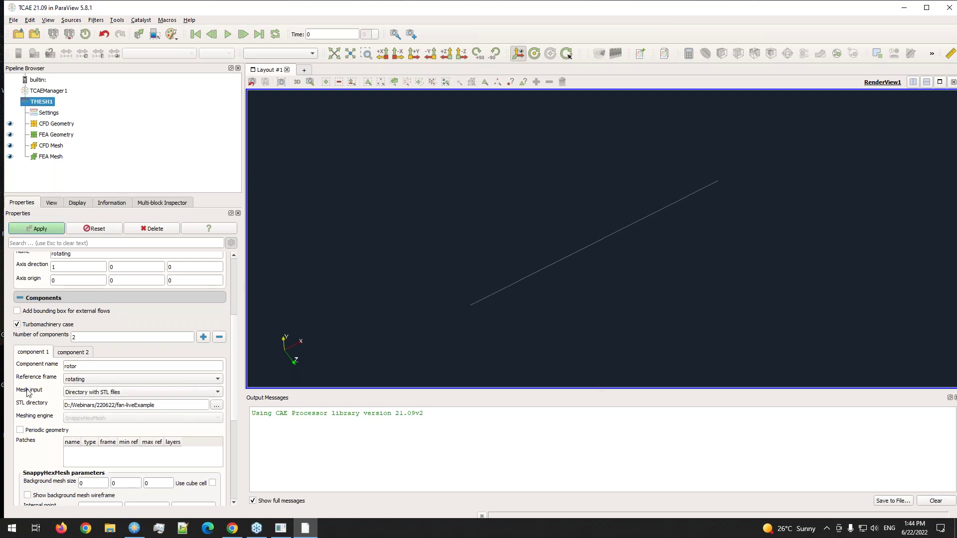
Step: Set the rotor component's STL directory to D:/Webinars/220622/fan-liveExample/geometry
scroll(29, 393, down, 2)
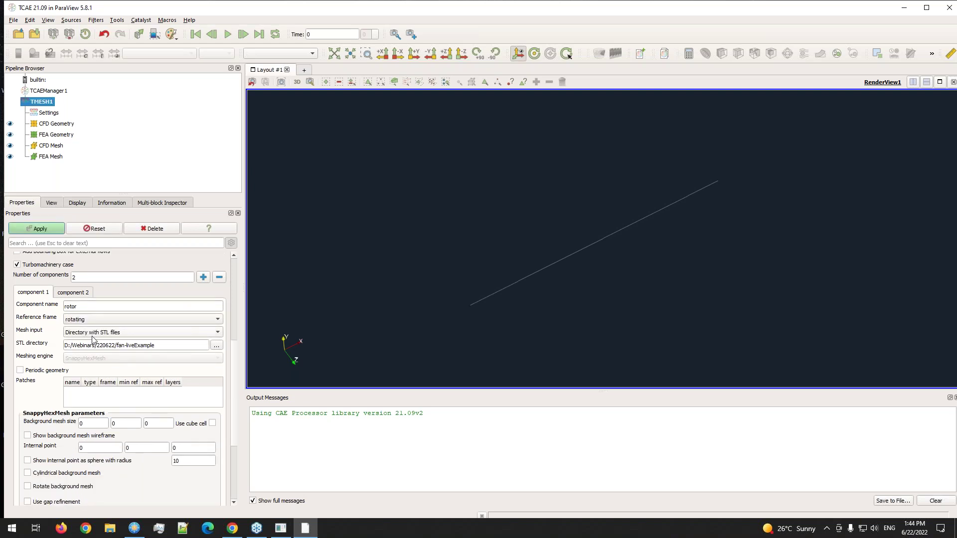
click(216, 345)
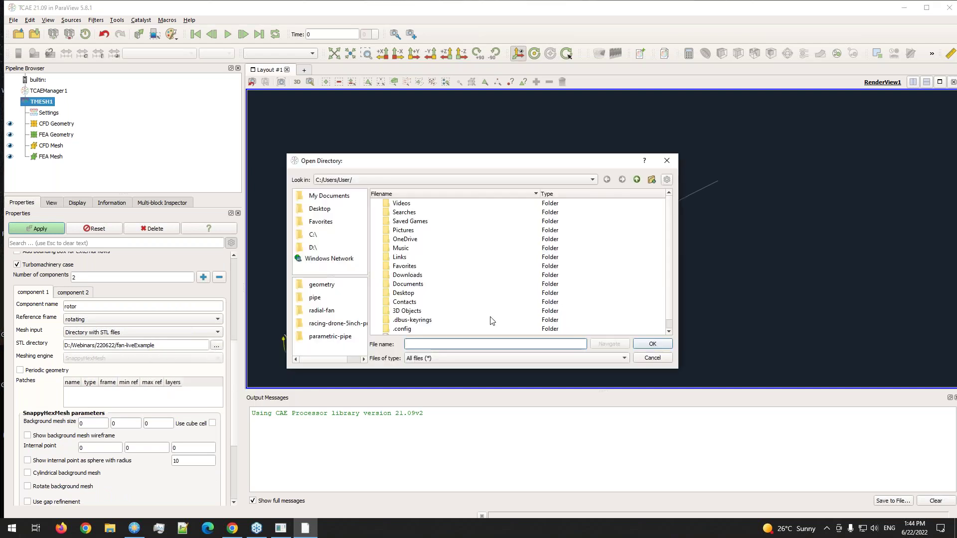
click(313, 248)
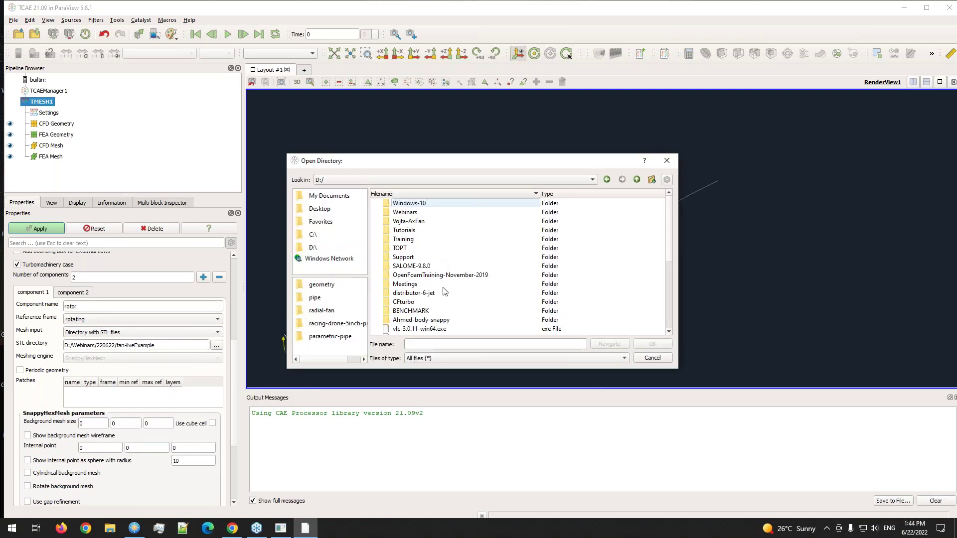
double_click(404, 213)
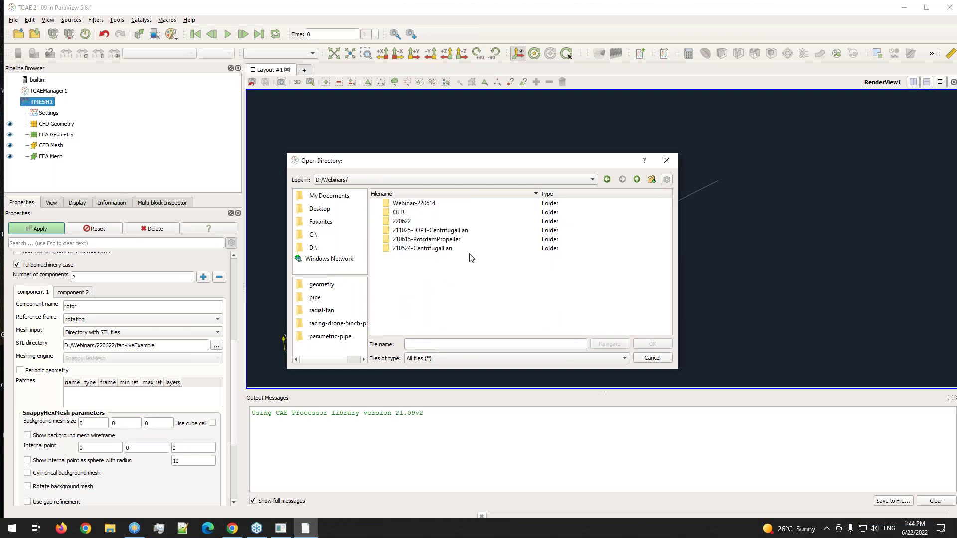
double_click(402, 221)
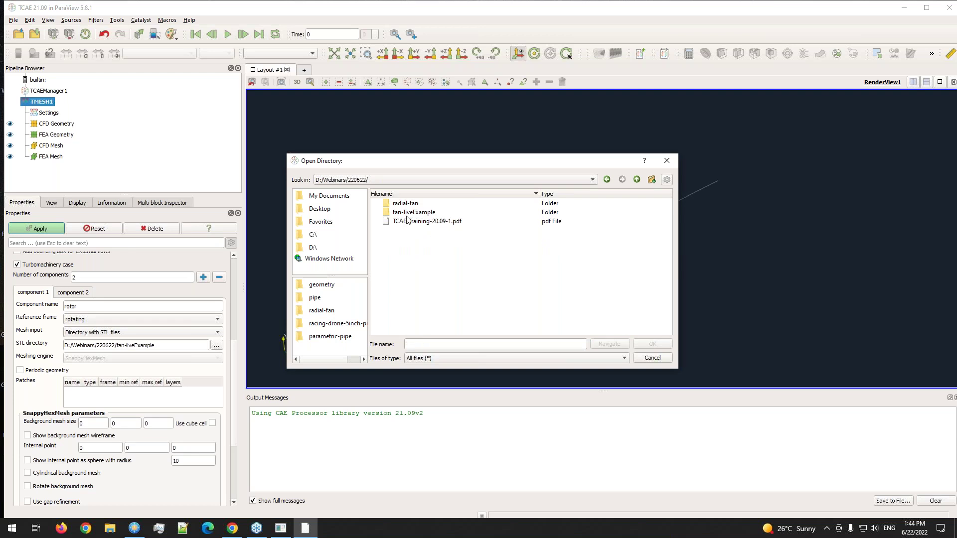
double_click(409, 214)
click(401, 204)
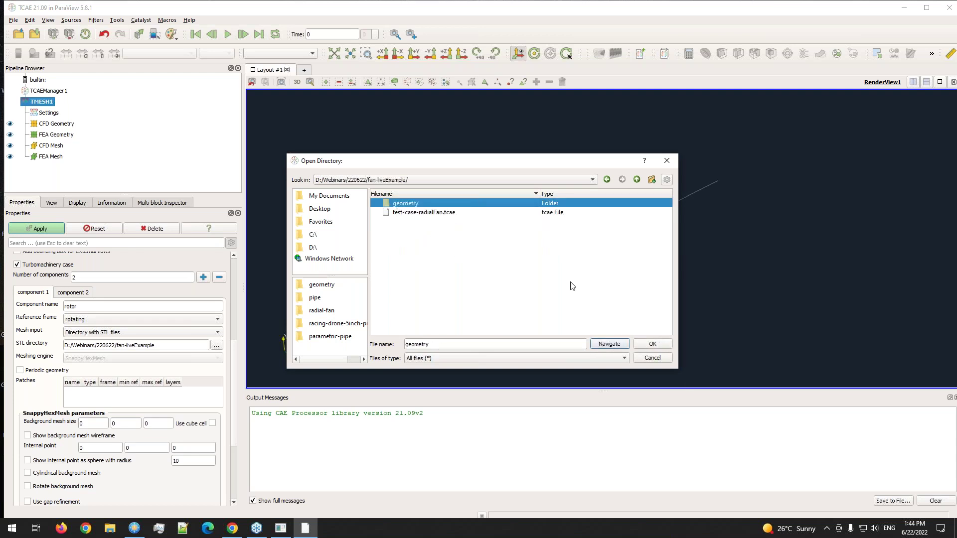
click(652, 344)
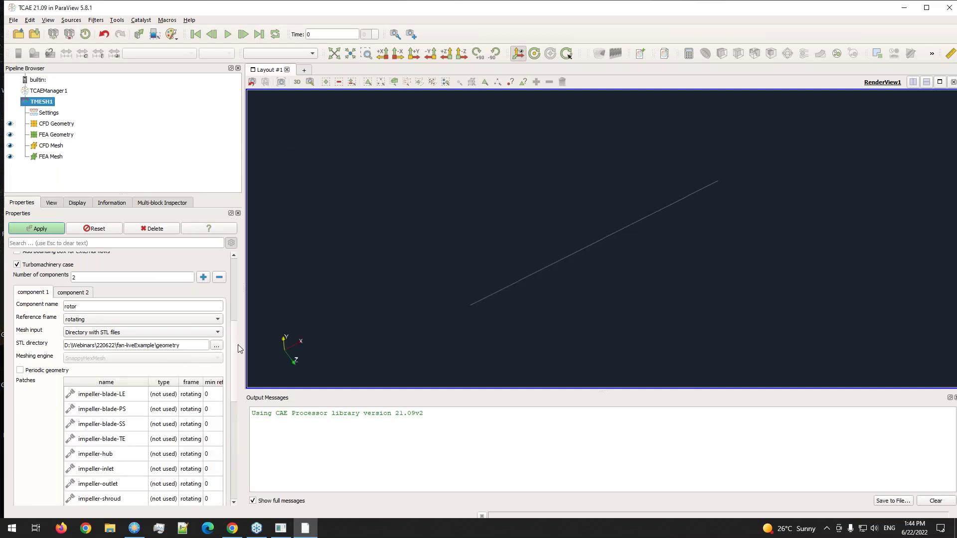
Step: Widen the properties area to review the rotor's full patch table and apply the component settings
drag(248, 347, 292, 344)
scroll(176, 386, down, 4)
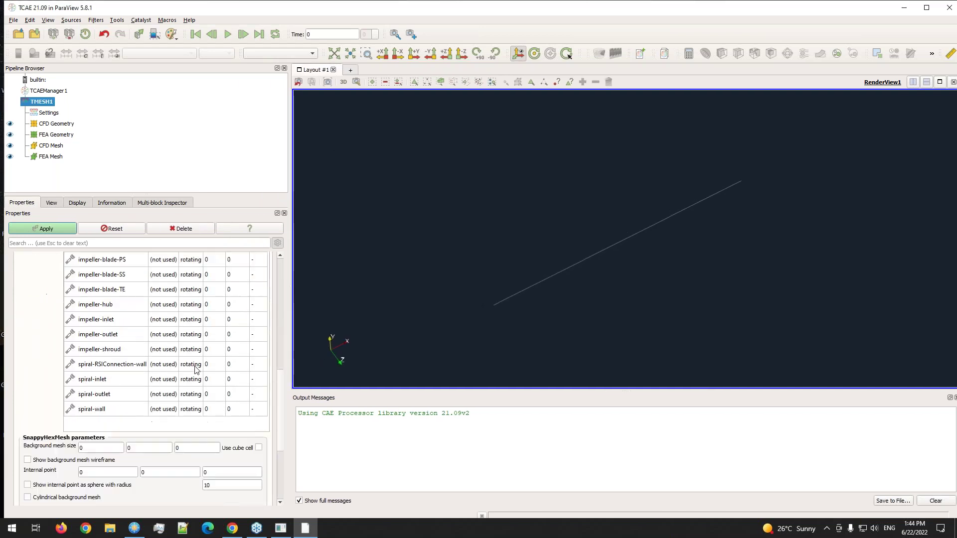
scroll(175, 386, up, 2)
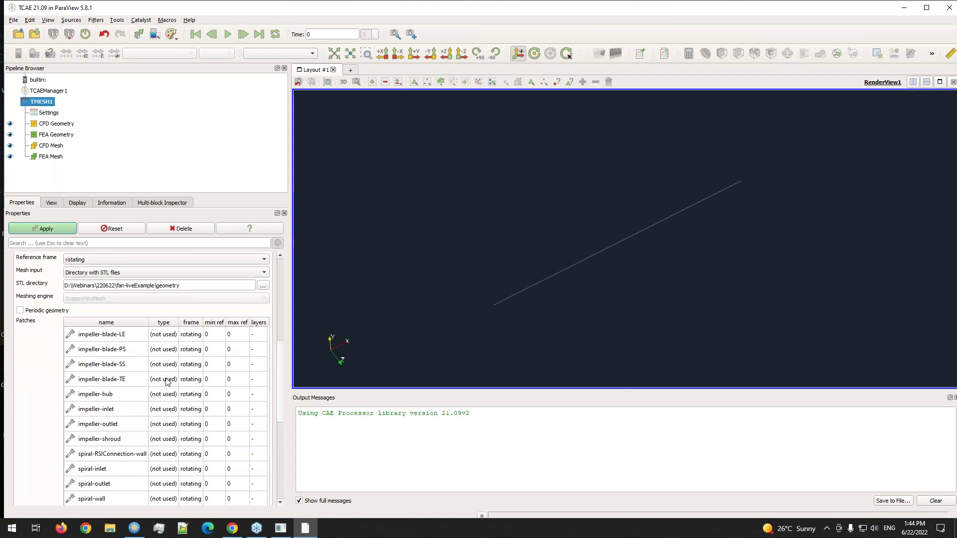
scroll(92, 393, up, 2)
scroll(93, 391, down, 2)
scroll(102, 390, up, 2)
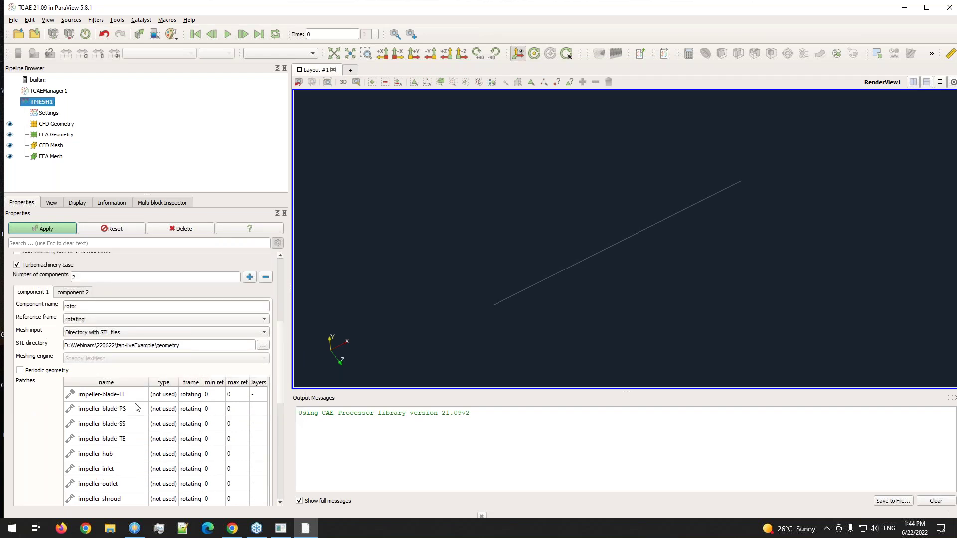
drag(290, 359, 308, 359)
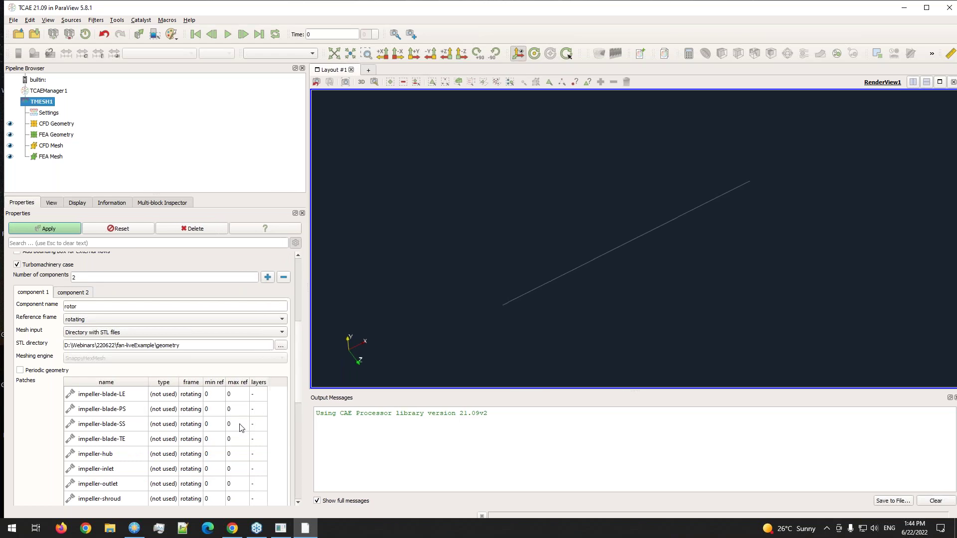
scroll(152, 395, down, 2)
scroll(108, 372, up, 2)
scroll(122, 418, down, 2)
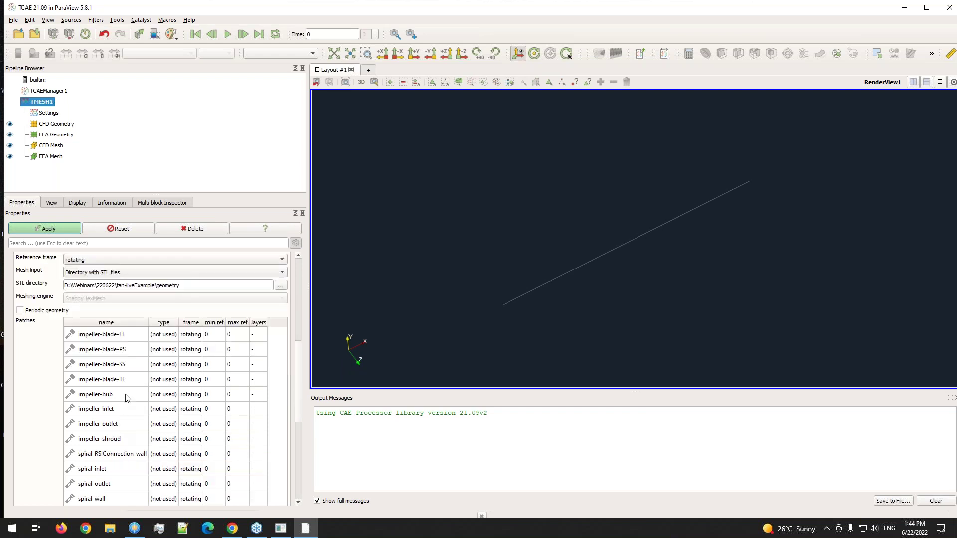
click(48, 228)
Step: Examine the patch types available for the impeller-inlet patch without assigning one
scroll(167, 374, down, 1)
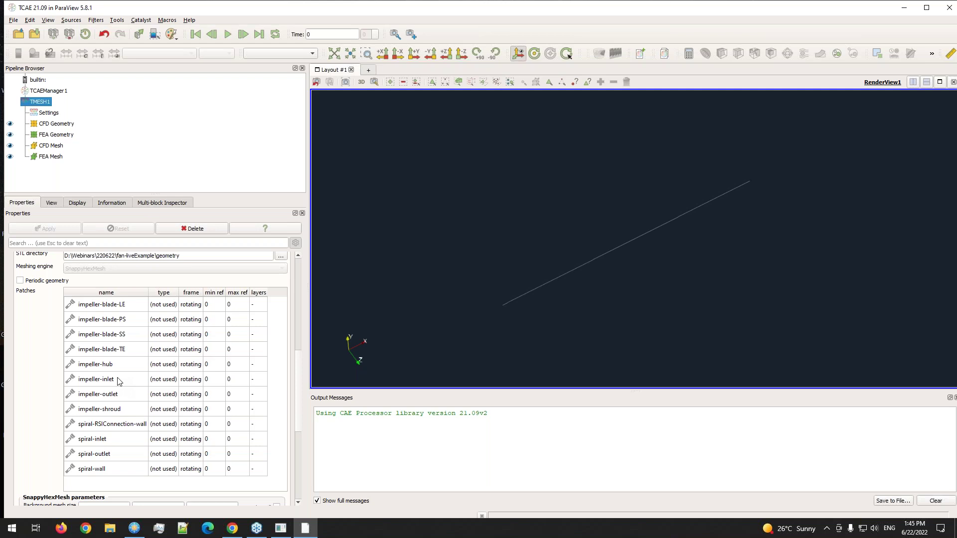
mouse_move(118, 382)
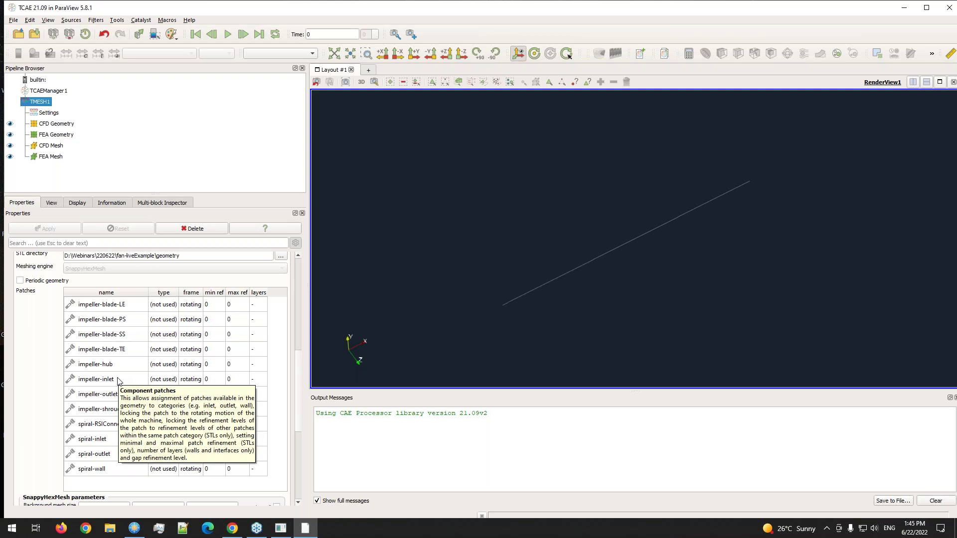
double_click(166, 380)
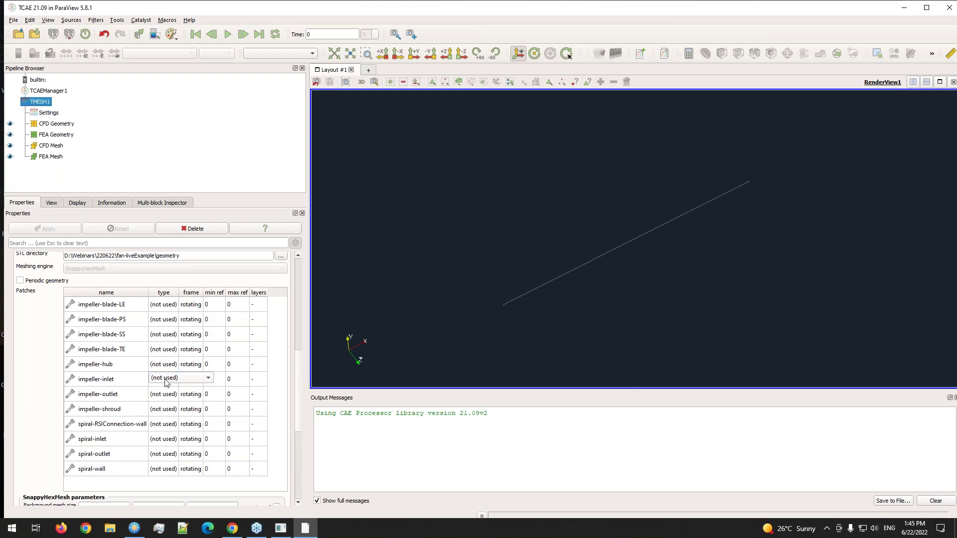
click(167, 379)
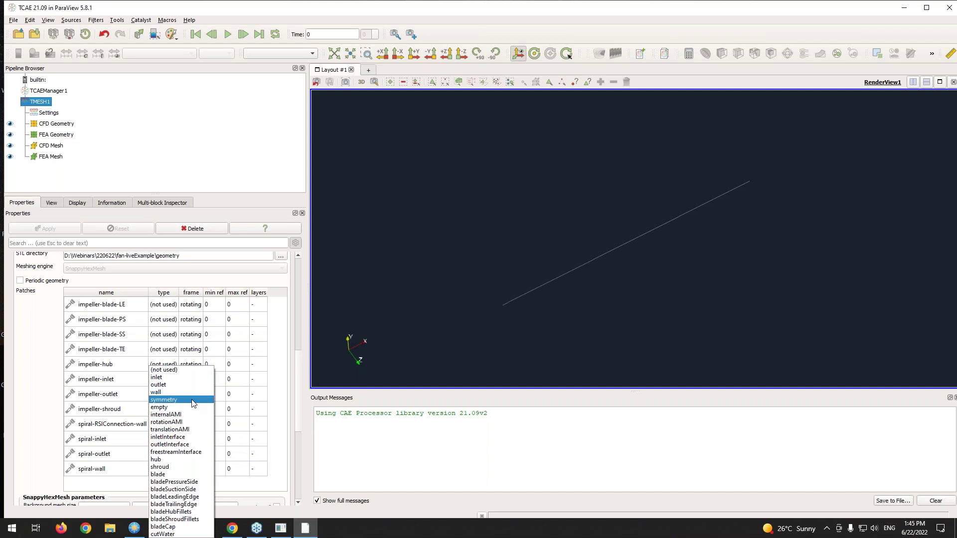
click(106, 381)
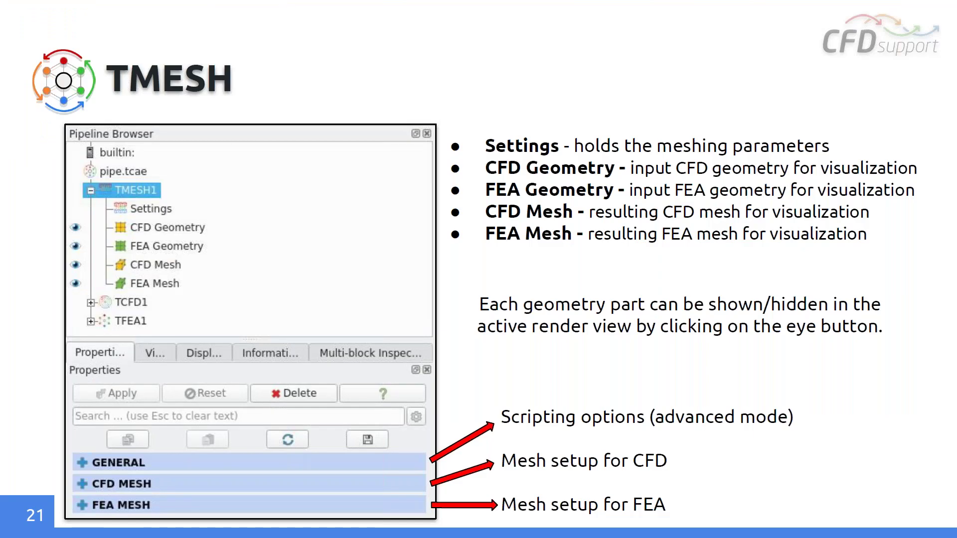
key(Right)
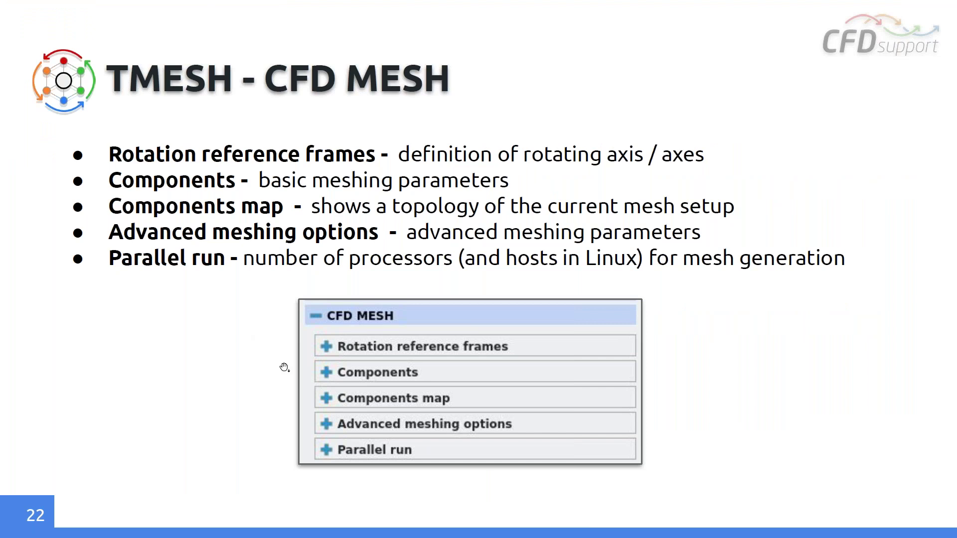
key(Right)
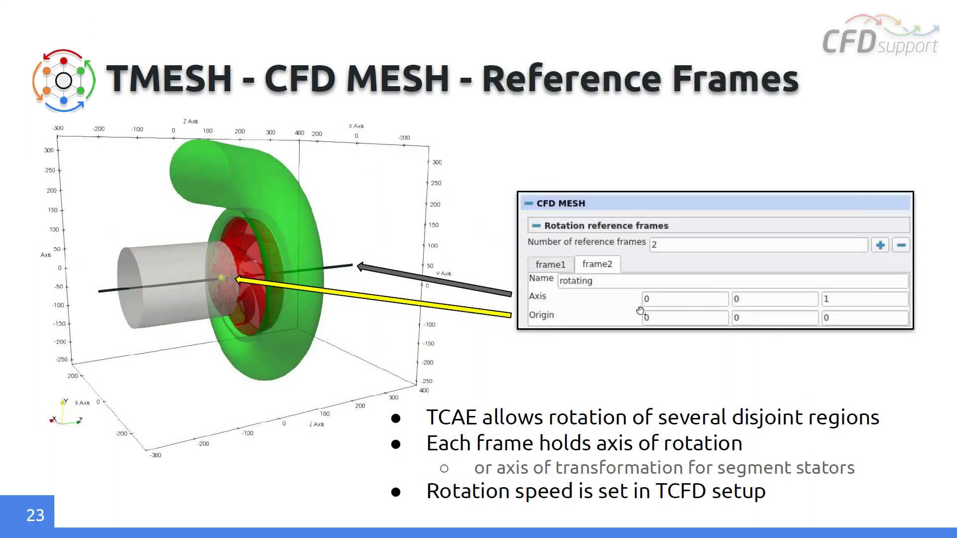
key(Right)
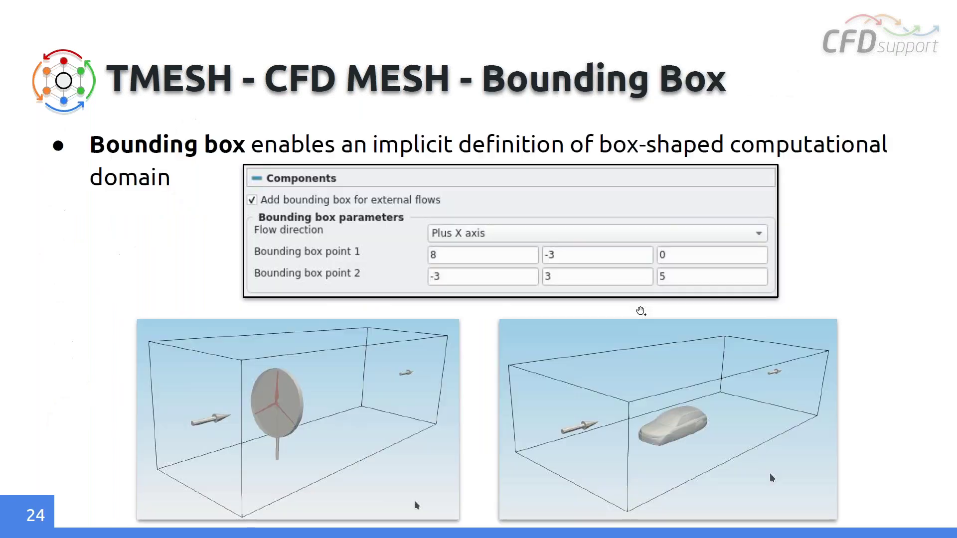